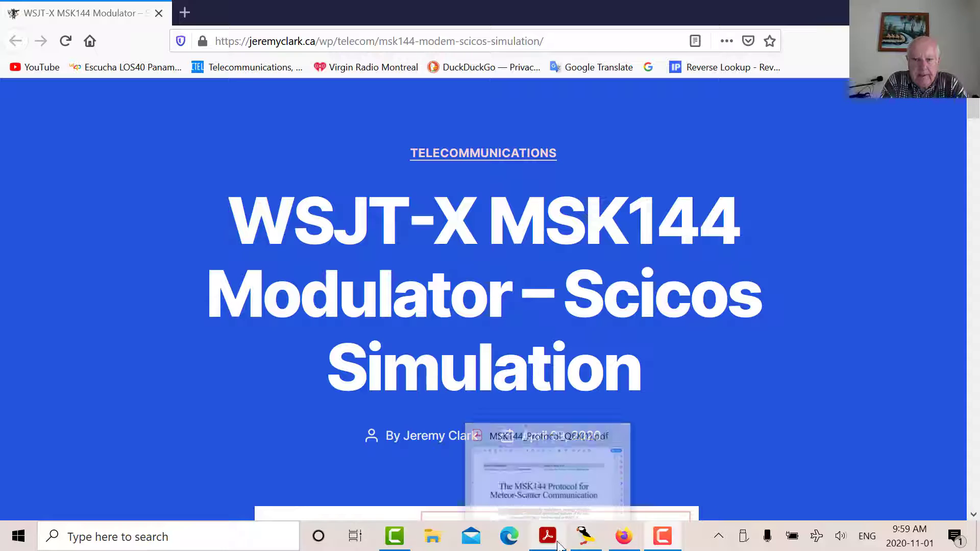
# Step: Switch from the Firefox blog post to MSK144_Protocol_QEX(1).pdf in Acrobat Reader
pyautogui.click(549, 470)
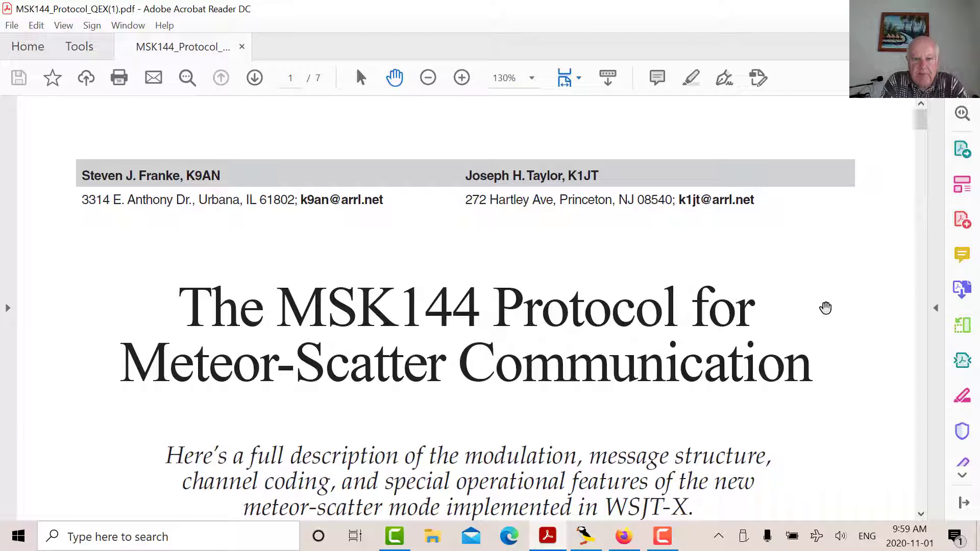
# Step: Scroll through the MSK144 Protocol paper's title page and introduction
pyautogui.scroll(-1, 825, 308)
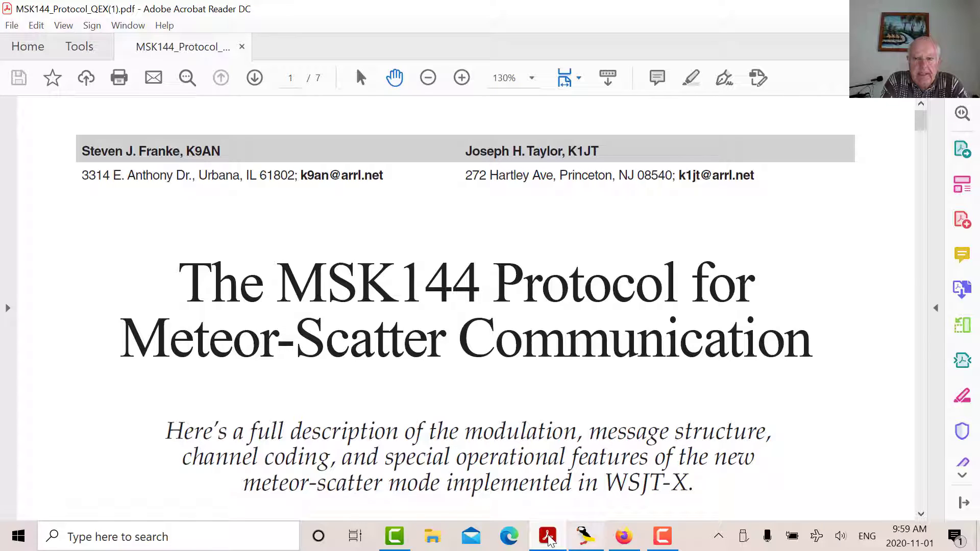
# Step: Scroll the blog post down to its Simulation section, then switch to the ScicosLab console
pyautogui.click(625, 536)
pyautogui.scroll(-6, 846, 352)
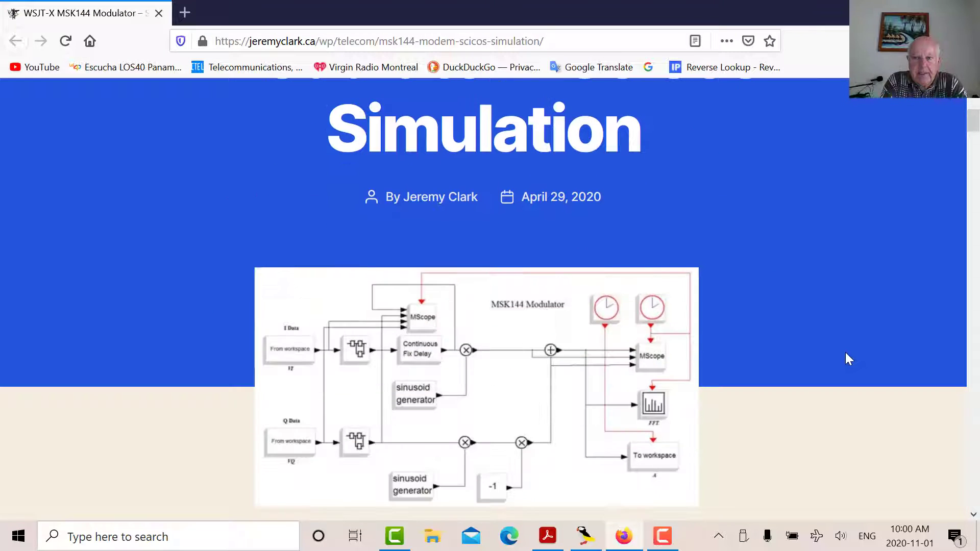
pyautogui.scroll(-12, 845, 345)
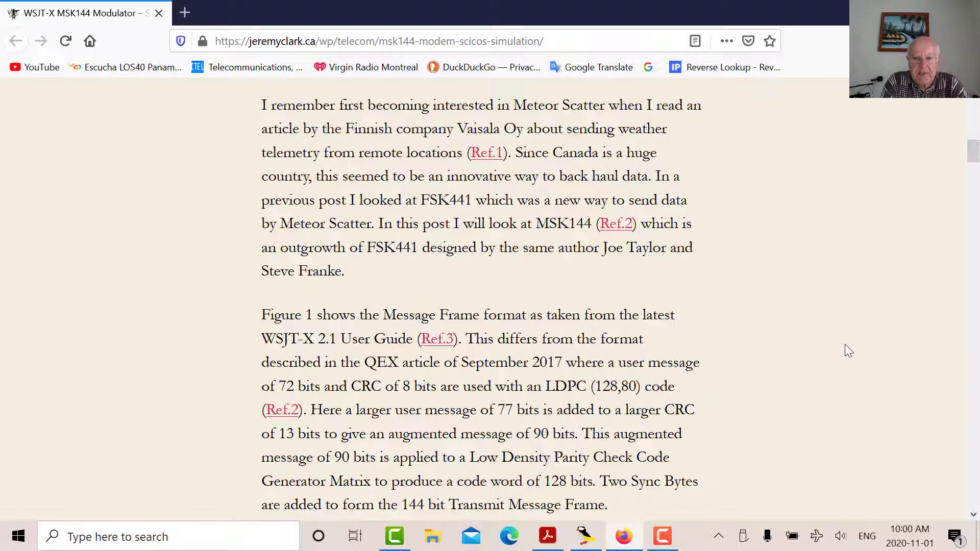
pyautogui.scroll(-9, 845, 346)
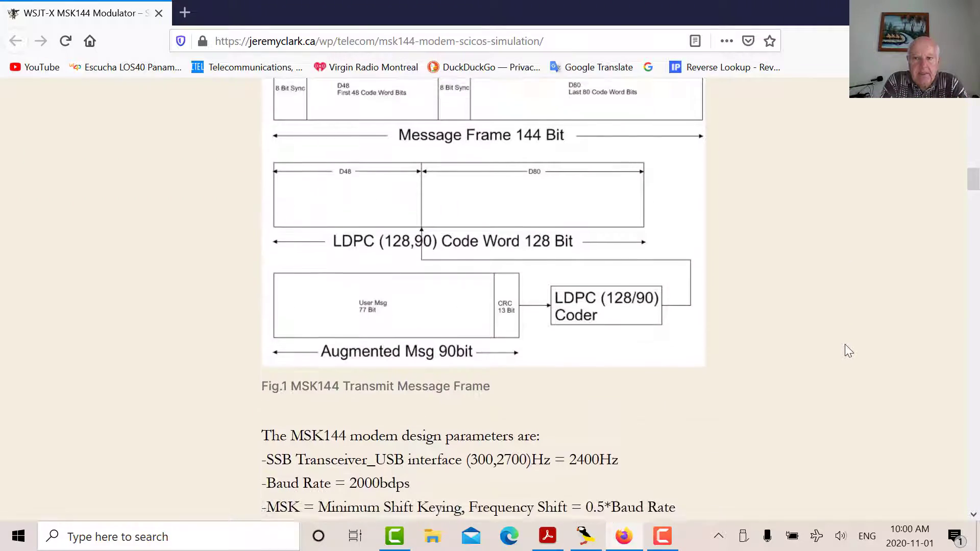
pyautogui.scroll(-5, 845, 346)
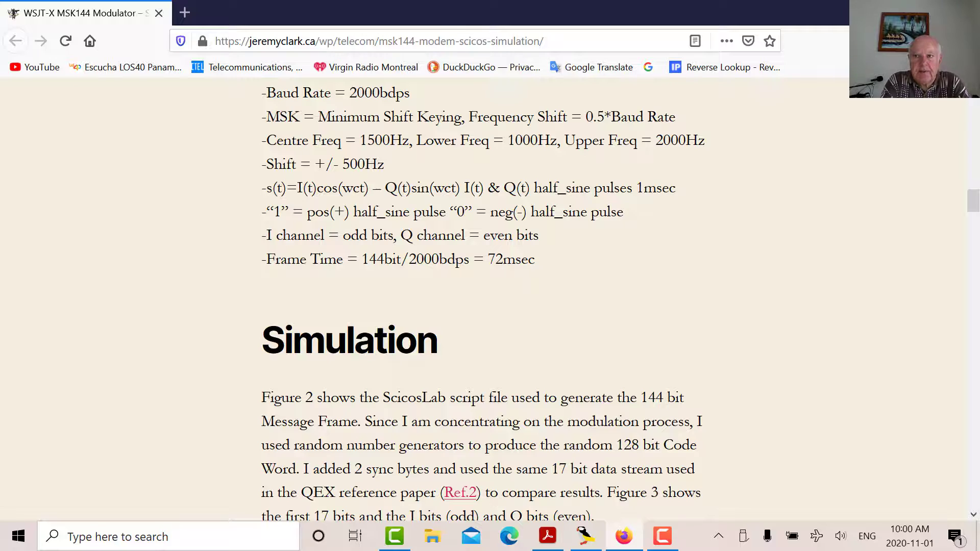
pyautogui.hotkey('alt', 'Tab')
pyautogui.hotkey('alt', 'Tab')
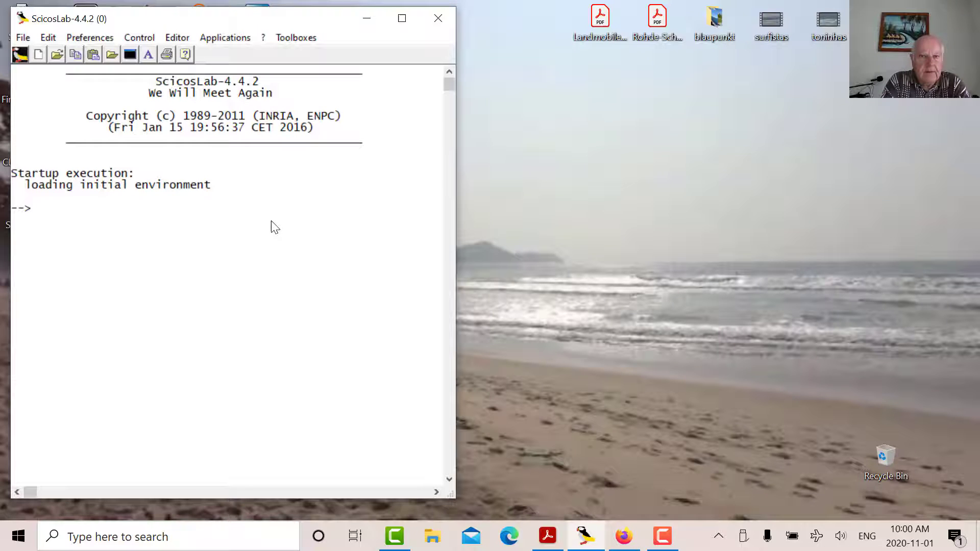
# Step: Launch Scipad with an empty Untitled2.sce script, dismissing the ignored-files warning
pyautogui.click(172, 38)
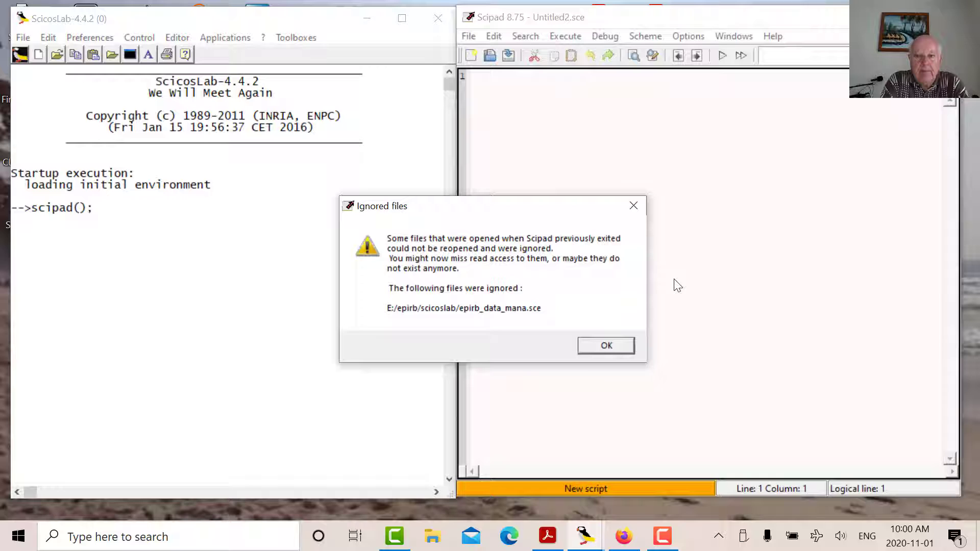
pyautogui.click(606, 346)
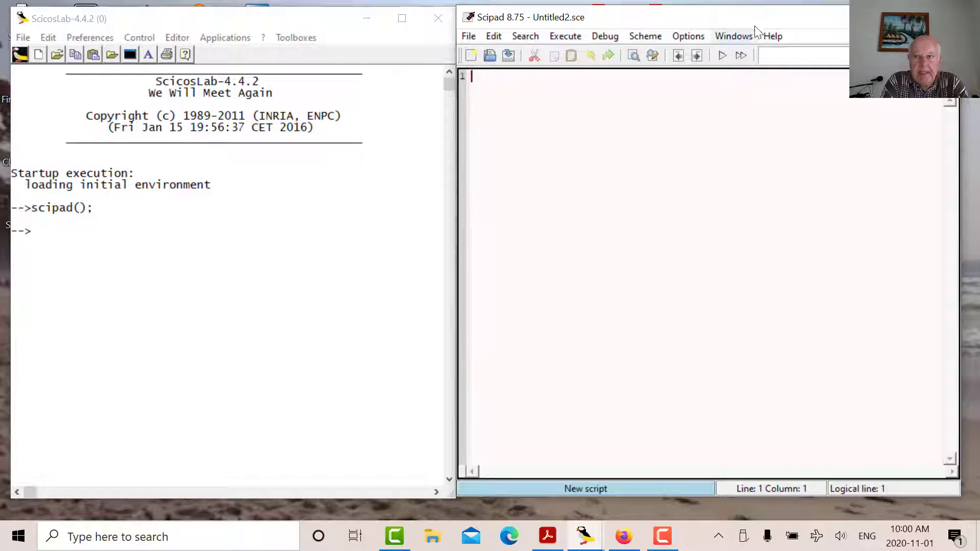
pyautogui.moveTo(760, 21); pyautogui.dragTo(768, 23)
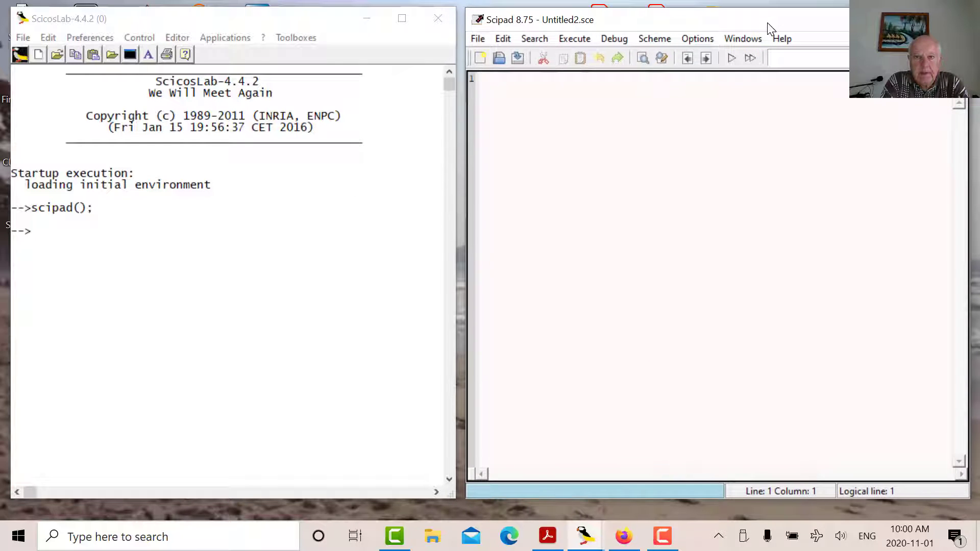
# Step: Open msk144_code_data.sce from the scicos folder in Scipad
pyautogui.click(499, 58)
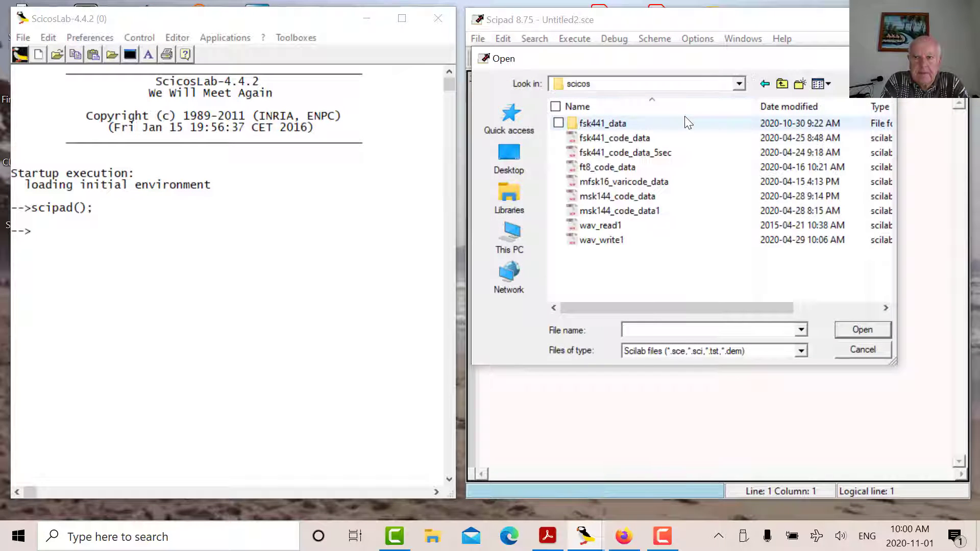
pyautogui.click(643, 198)
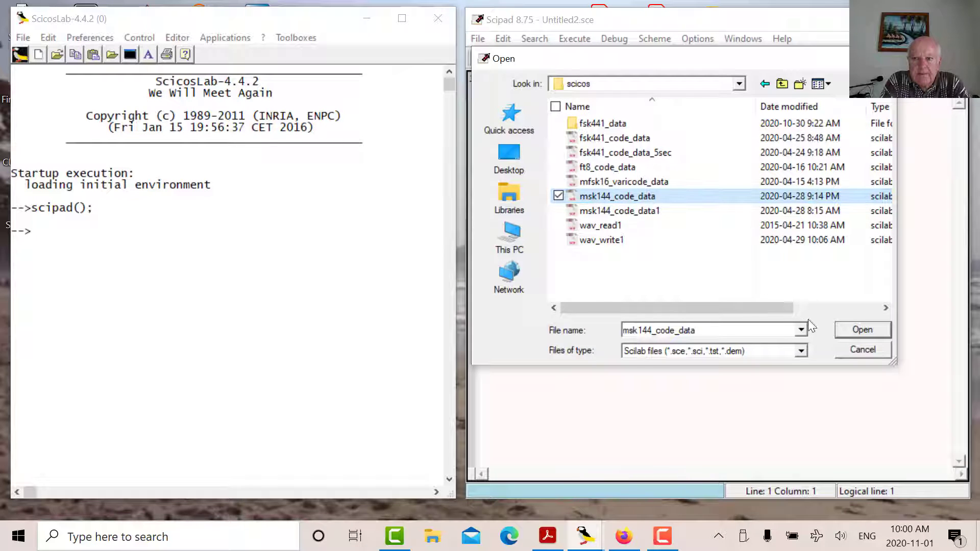
pyautogui.click(850, 330)
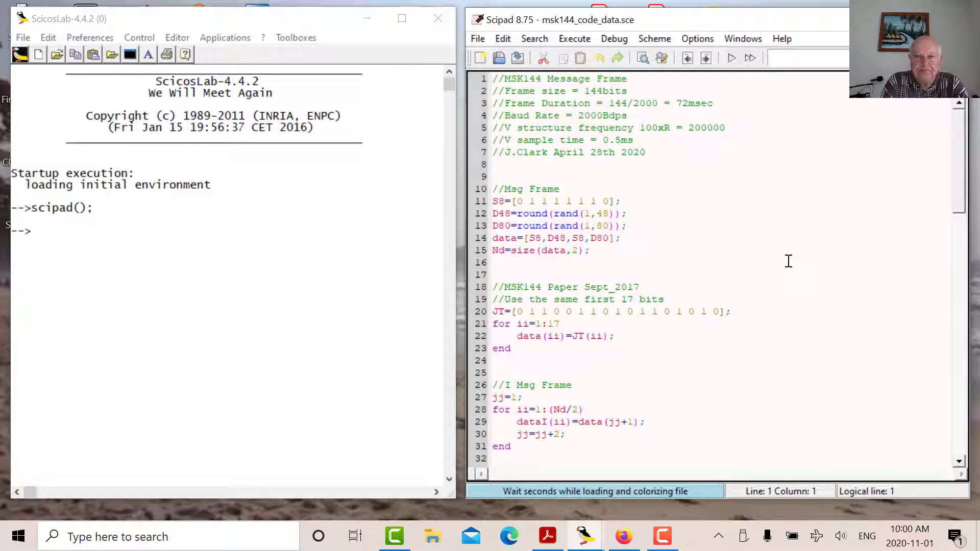
# Step: Scroll the MSK144 Protocol PDF down to the Figure 1 I/Q waveforms
pyautogui.click(547, 537)
pyautogui.scroll(-10, 770, 234)
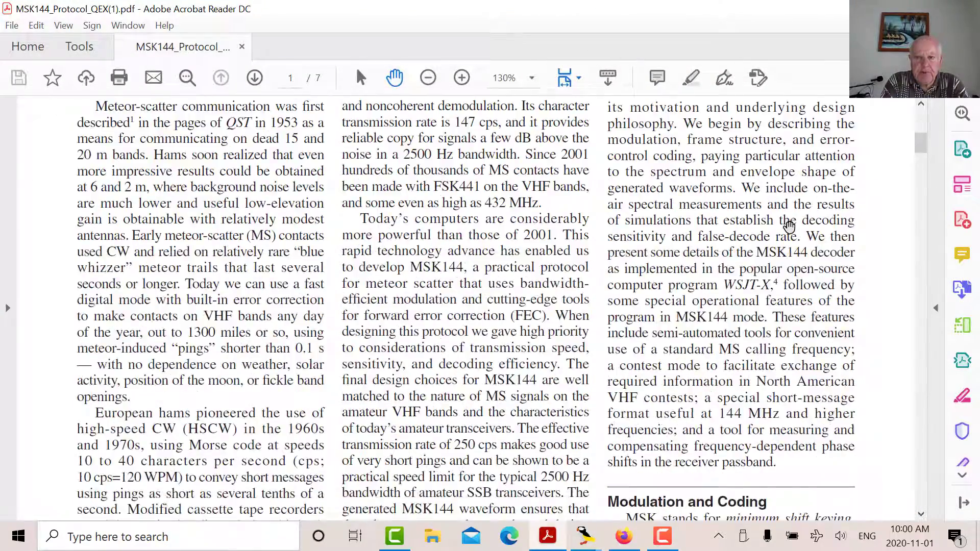
pyautogui.scroll(-12, 789, 225)
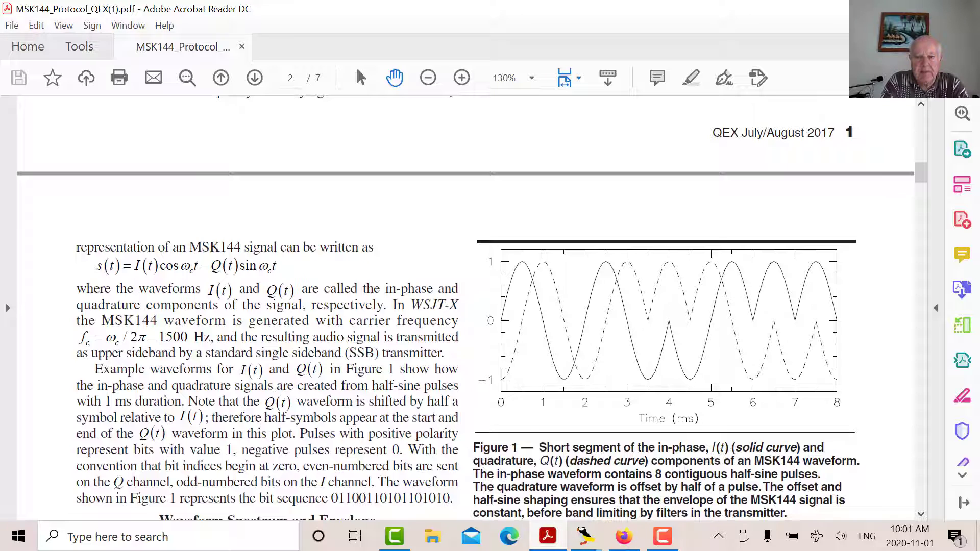
# Step: Load msk144_code_data.sce into Scilab to plot the two bit-stream waveforms
pyautogui.moveTo(586, 538)
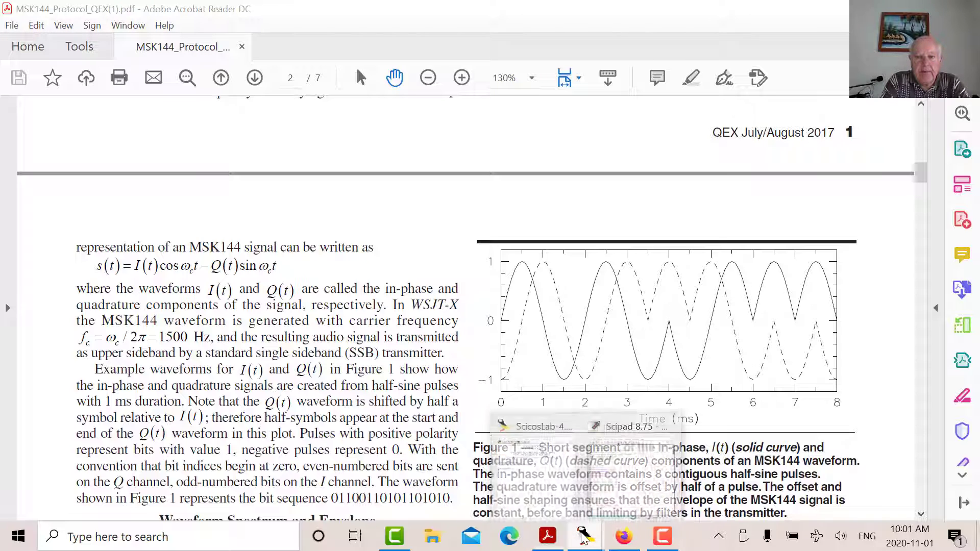
pyautogui.click(543, 492)
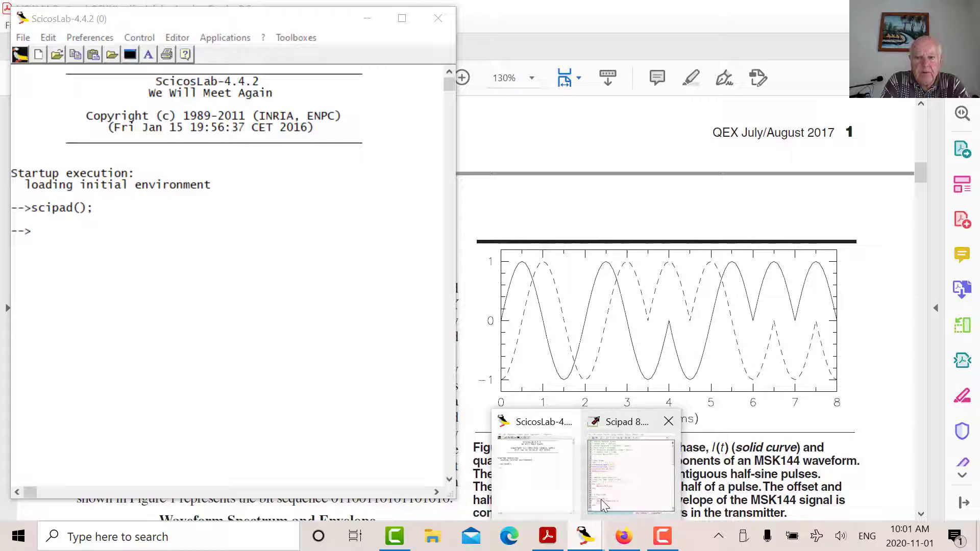
pyautogui.click(638, 483)
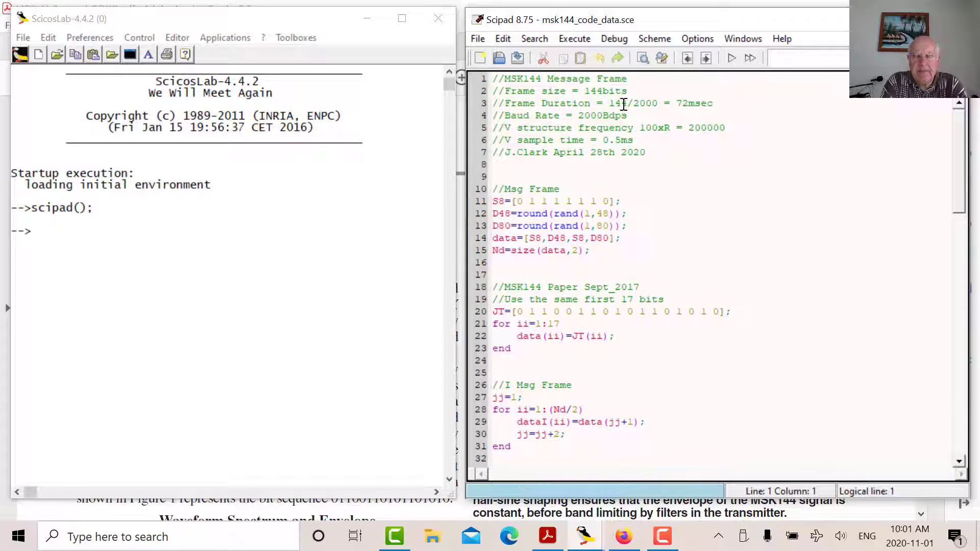
pyautogui.click(586, 44)
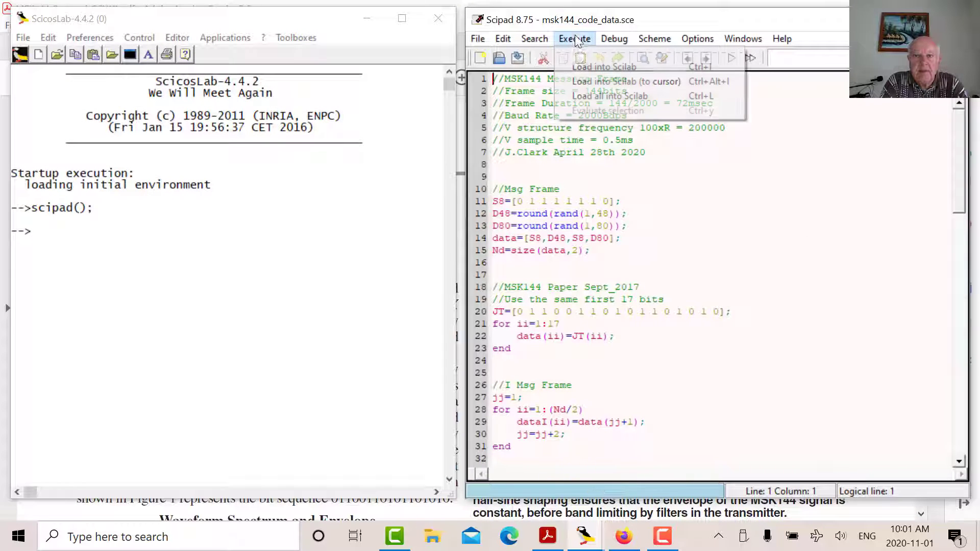
pyautogui.click(595, 65)
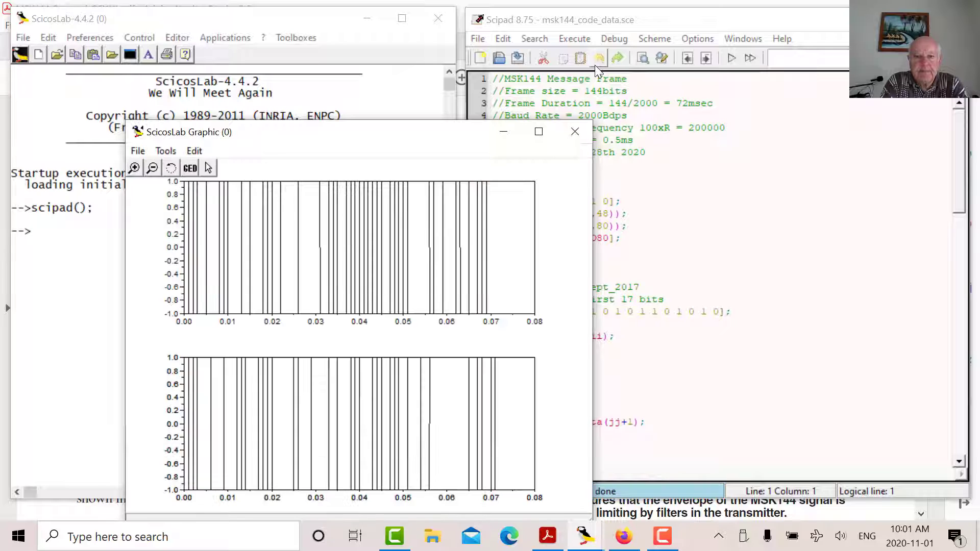
# Step: Maximize the plot window and set Axes(1) Y data bounds to -1.25 and 1.25
pyautogui.click(539, 132)
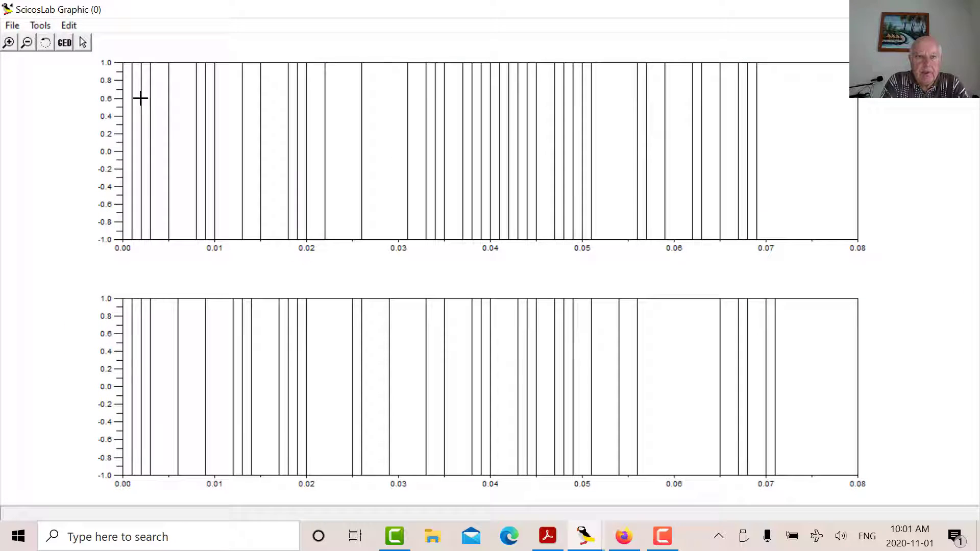
pyautogui.click(69, 26)
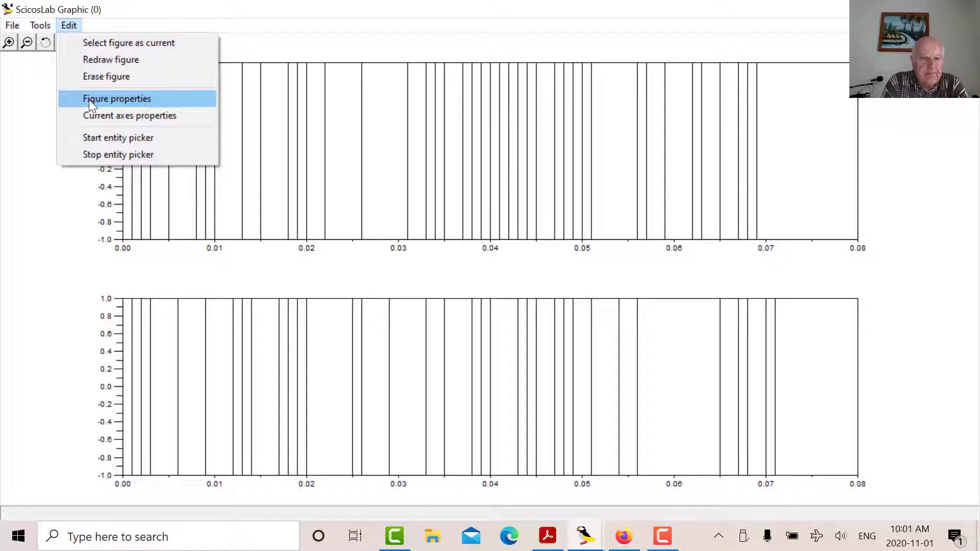
pyautogui.click(98, 115)
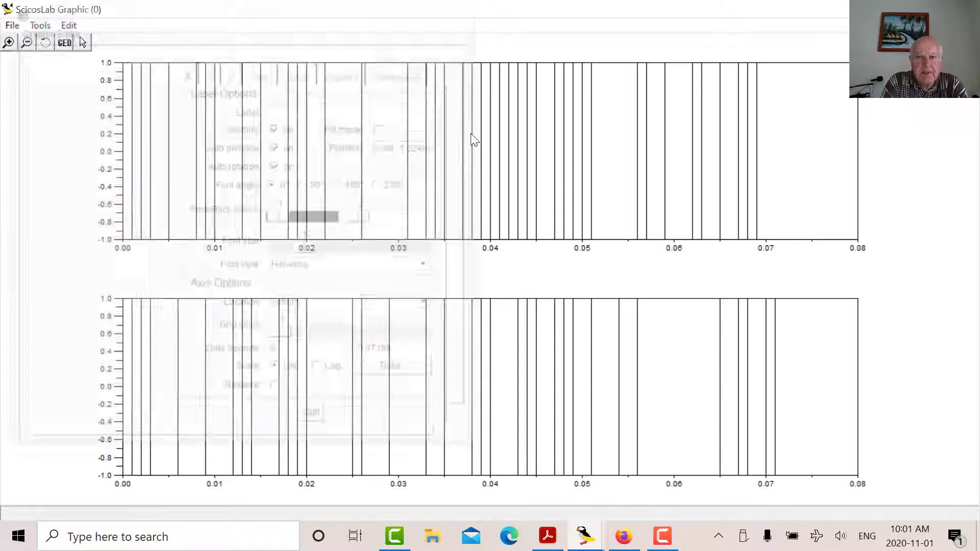
pyautogui.click(215, 76)
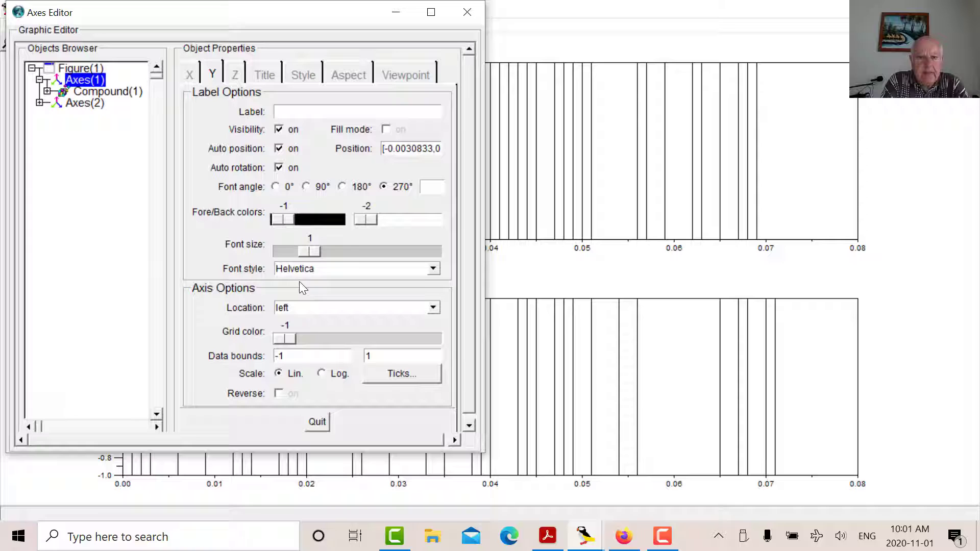
pyautogui.click(300, 354)
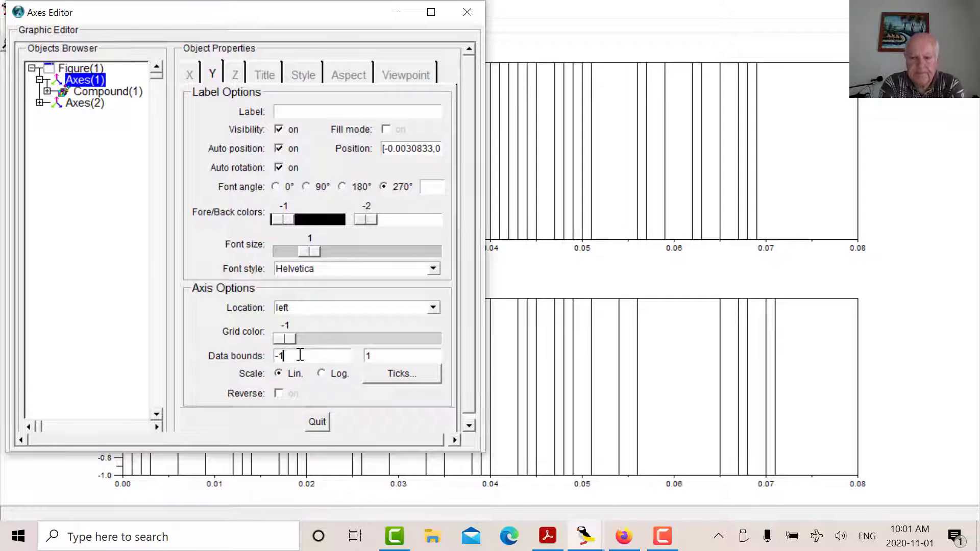
pyautogui.write('.25')
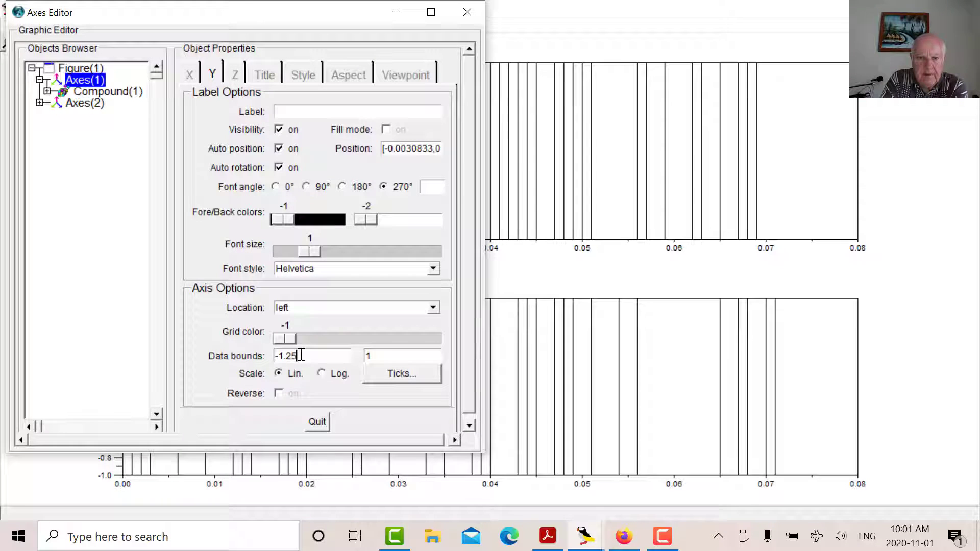
pyautogui.click(375, 355)
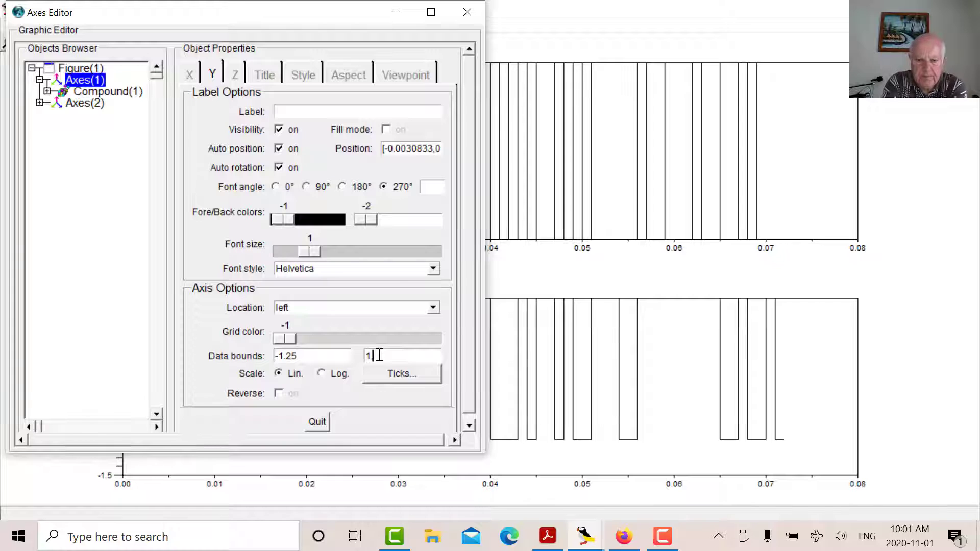
pyautogui.write('.25')
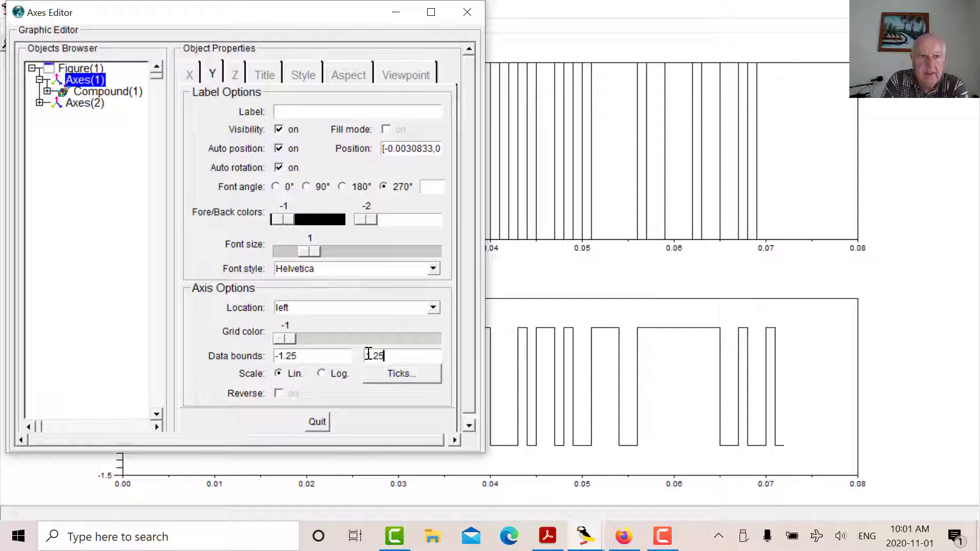
# Step: Set Axes(2) Y data bounds to -1.25 and 1.25, then hide the Axes Editor
pyautogui.click(85, 103)
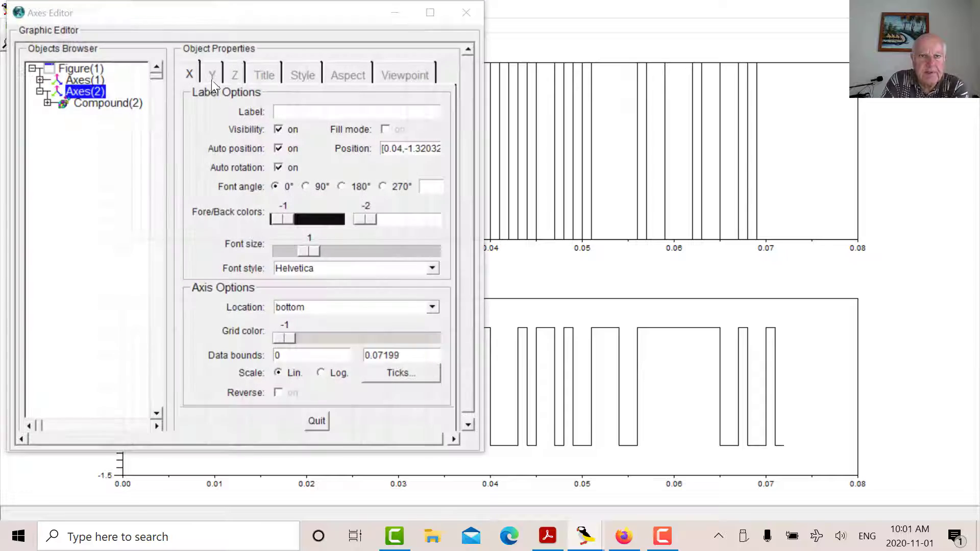
pyautogui.click(213, 74)
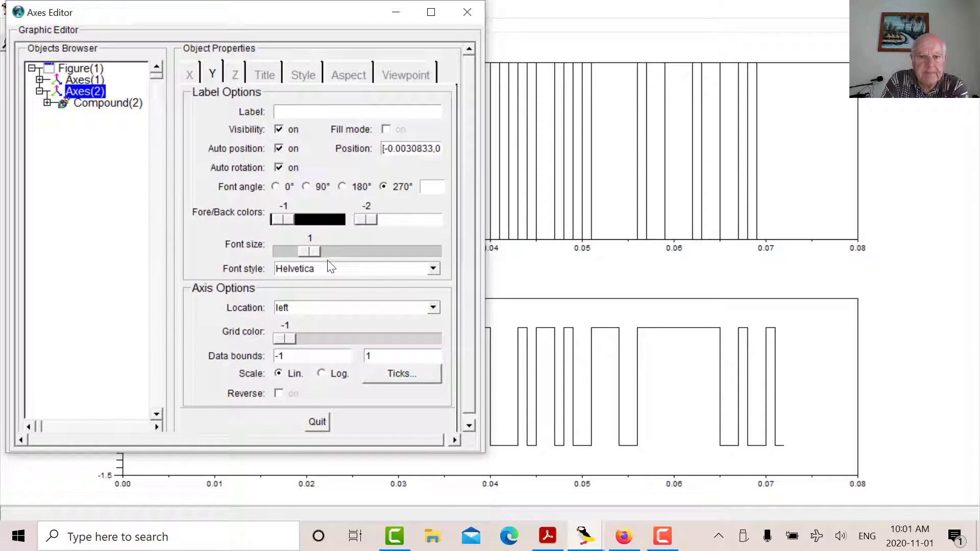
pyautogui.click(301, 357)
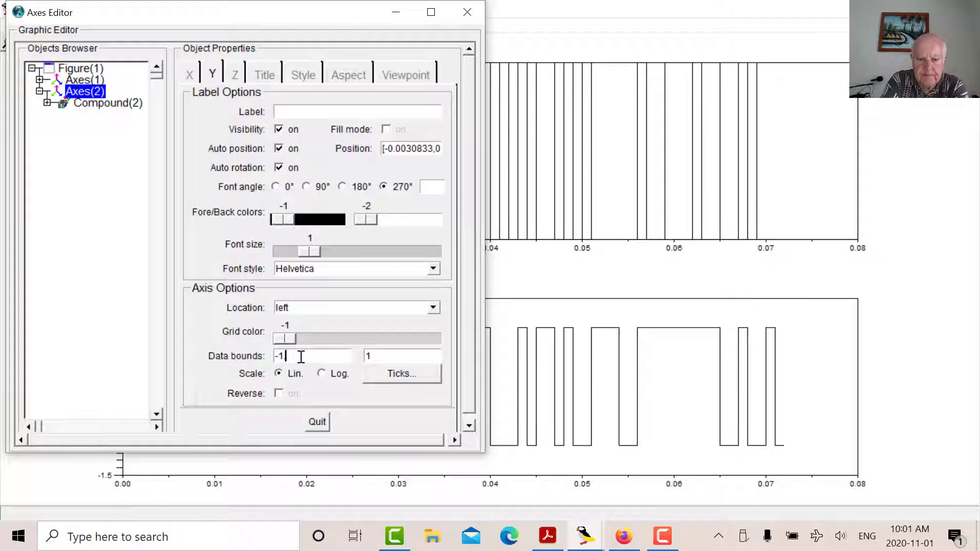
pyautogui.click(393, 356)
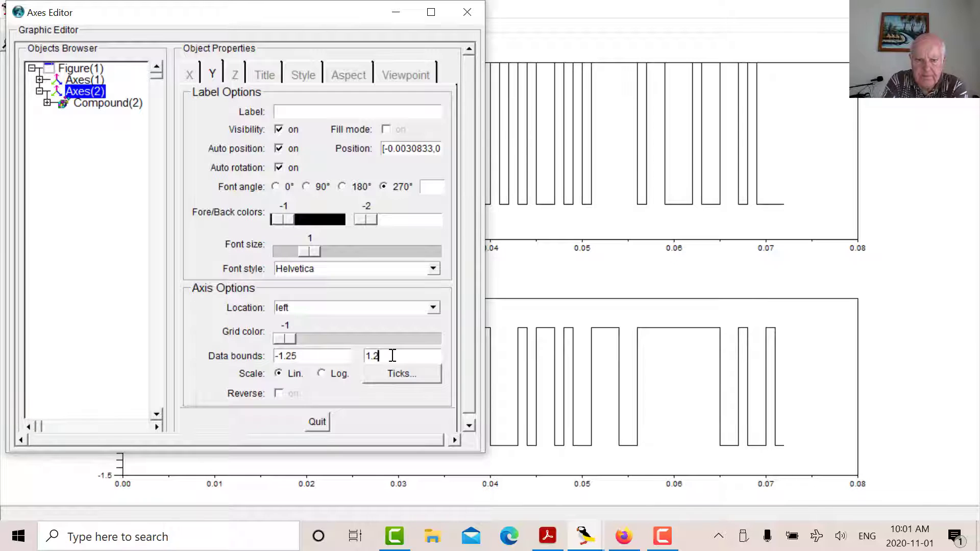
pyautogui.press('Return')
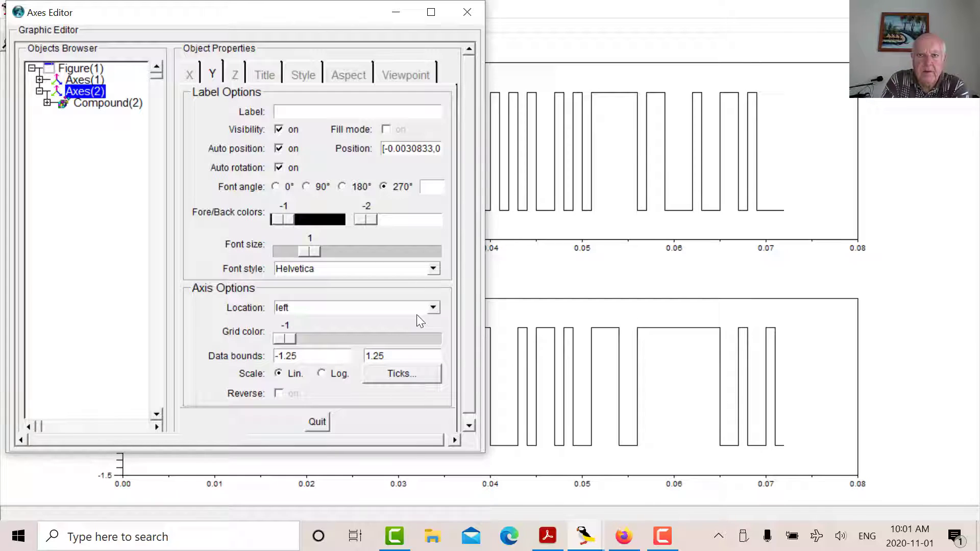
pyautogui.click(397, 10)
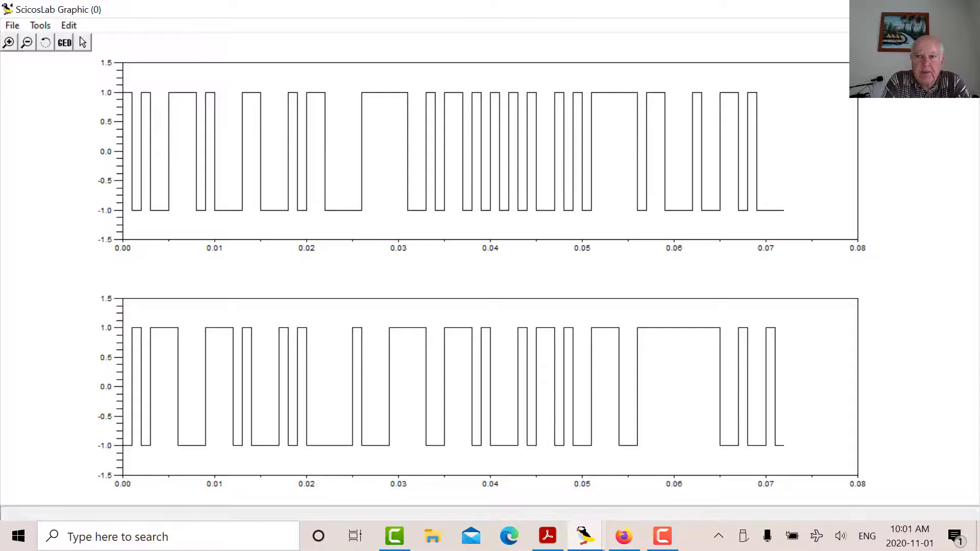
# Step: Close the graphic window and scroll Scipad to the 'Create VI, VQ structures' section
pyautogui.hotkey('alt', 'F4')
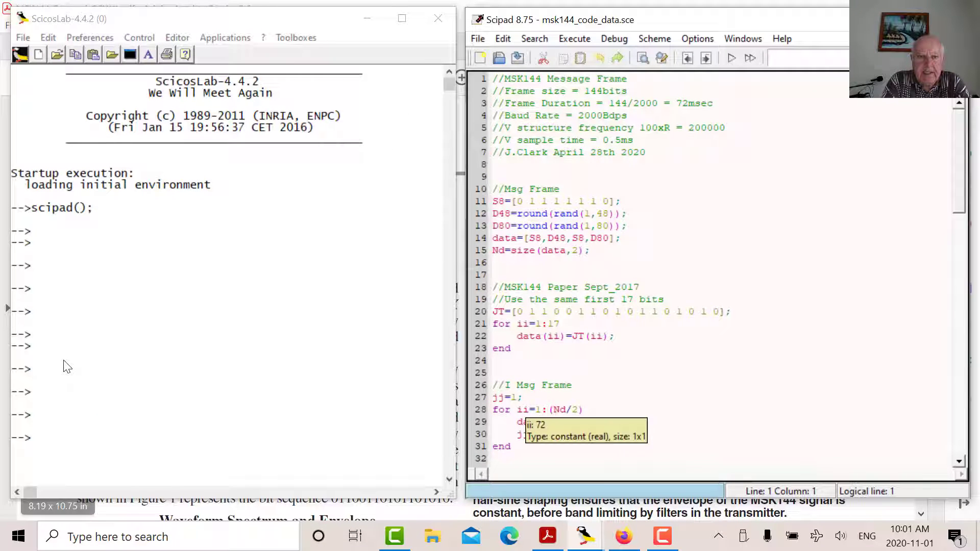
pyautogui.scroll(-8, 662, 354)
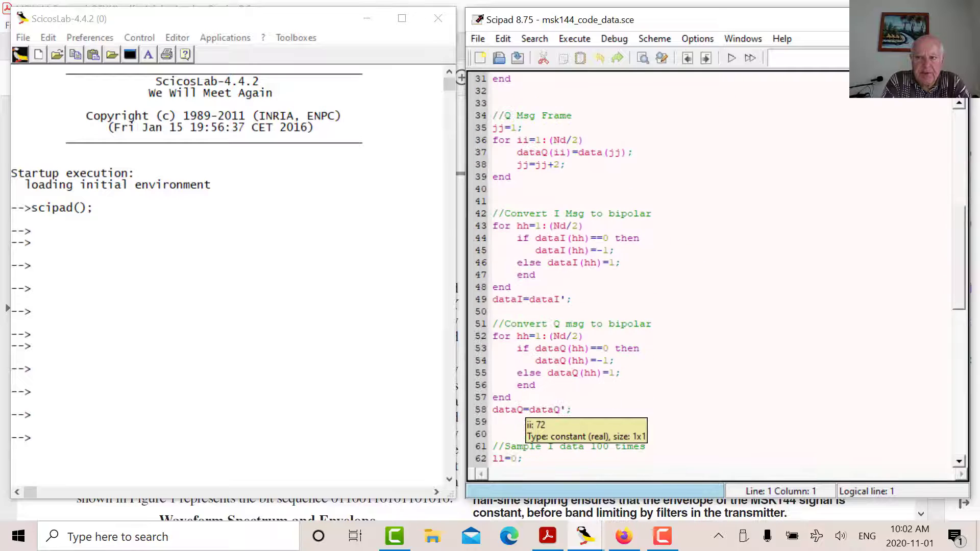
pyautogui.moveTo(964, 230); pyautogui.dragTo(962, 384)
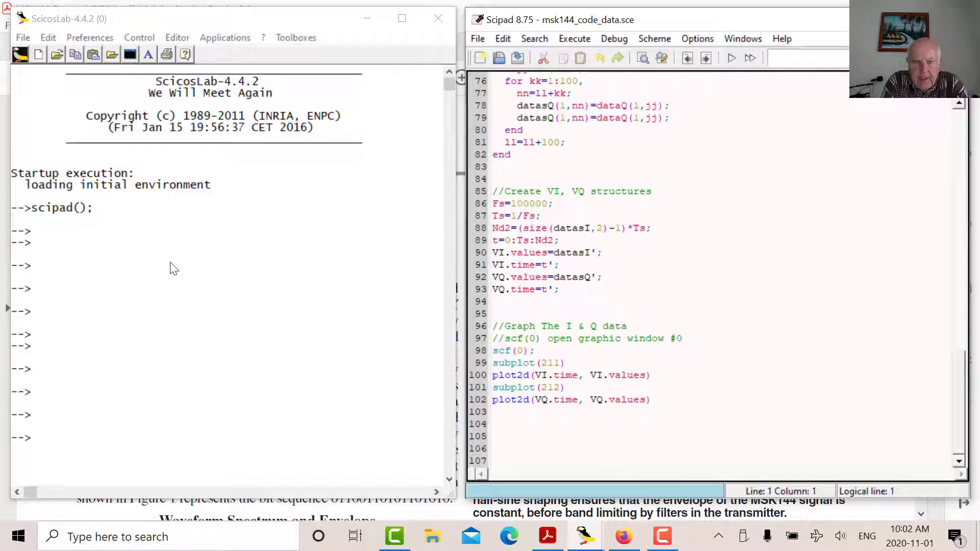
# Step: Display the VI and VQ structures in the console, each with 7200x1 values and time
pyautogui.click(105, 247)
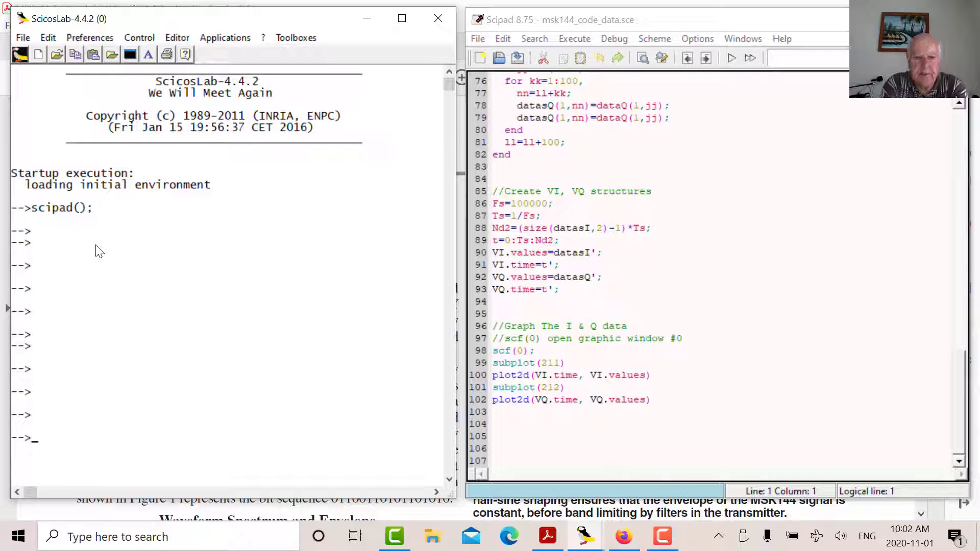
pyautogui.press('BackSpace')
pyautogui.press('BackSpace')
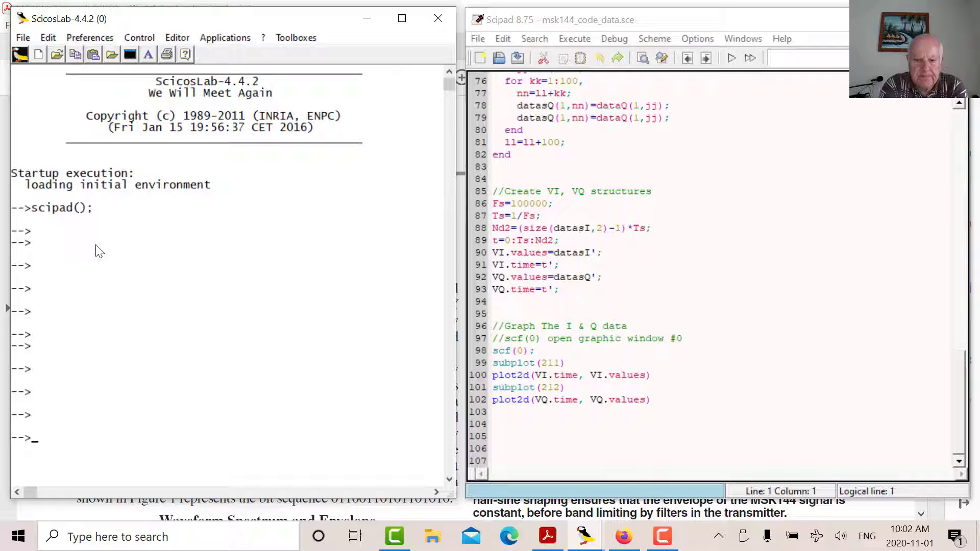
pyautogui.write('VI')
pyautogui.press('Return')
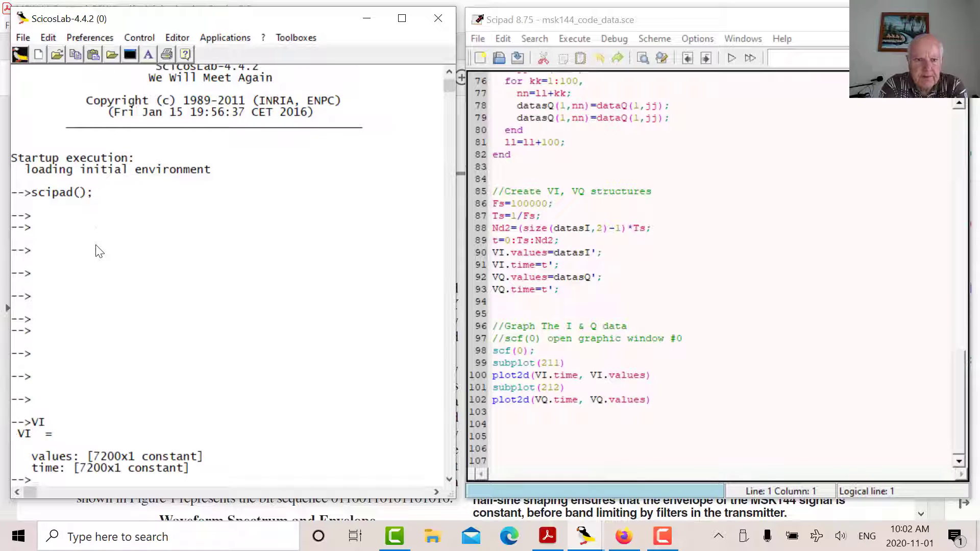
pyautogui.press('Return')
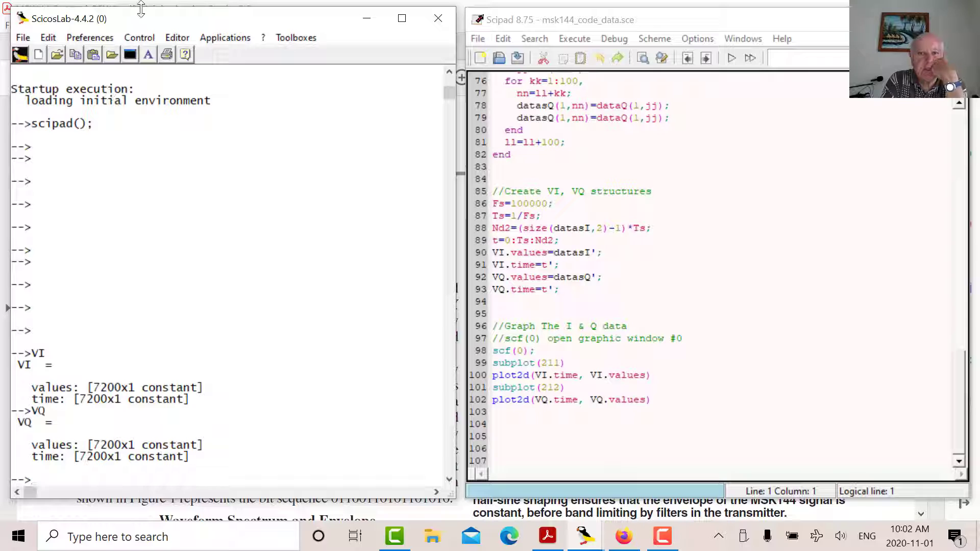
# Step: Load the modnum_43 toolbox and start Scicos with an empty diagram
pyautogui.click(298, 38)
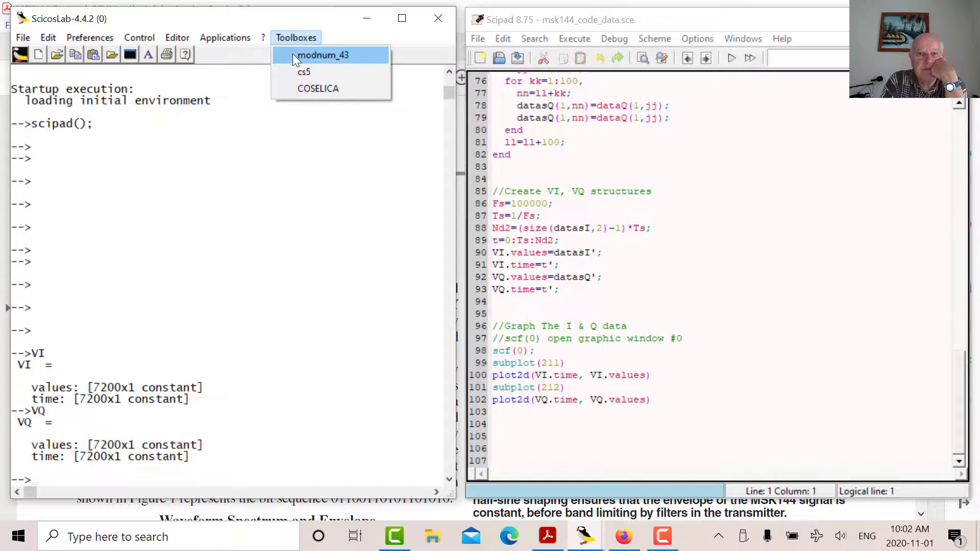
pyautogui.click(293, 53)
pyautogui.click(207, 40)
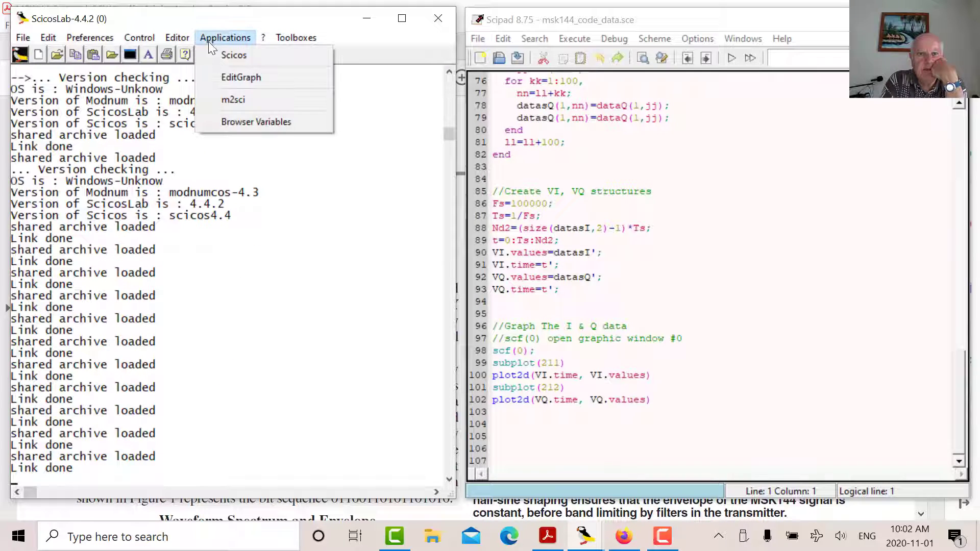
pyautogui.click(221, 52)
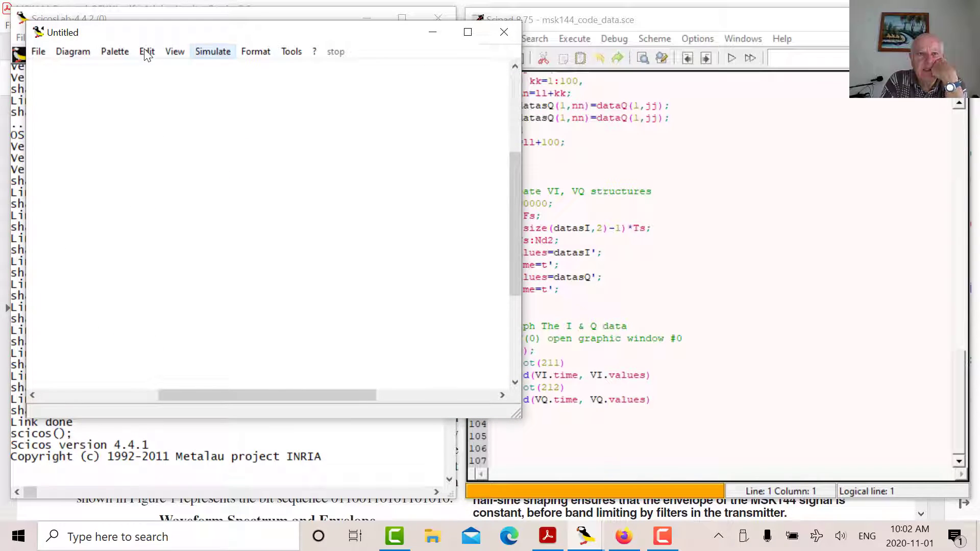
# Step: Select the msk144_mod diagram in the Scicos Open dialog's scicos folder
pyautogui.click(38, 51)
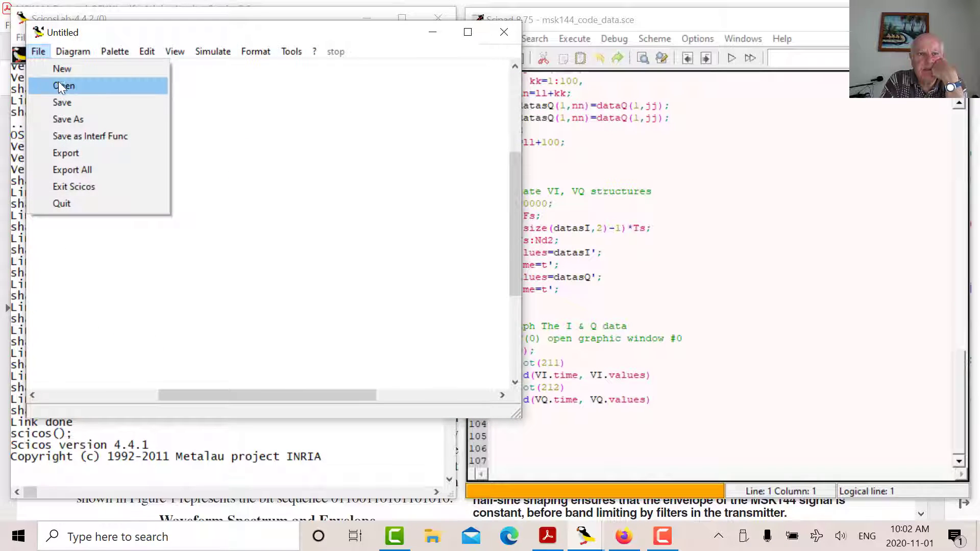
pyautogui.click(64, 87)
pyautogui.scroll(-1, 220, 263)
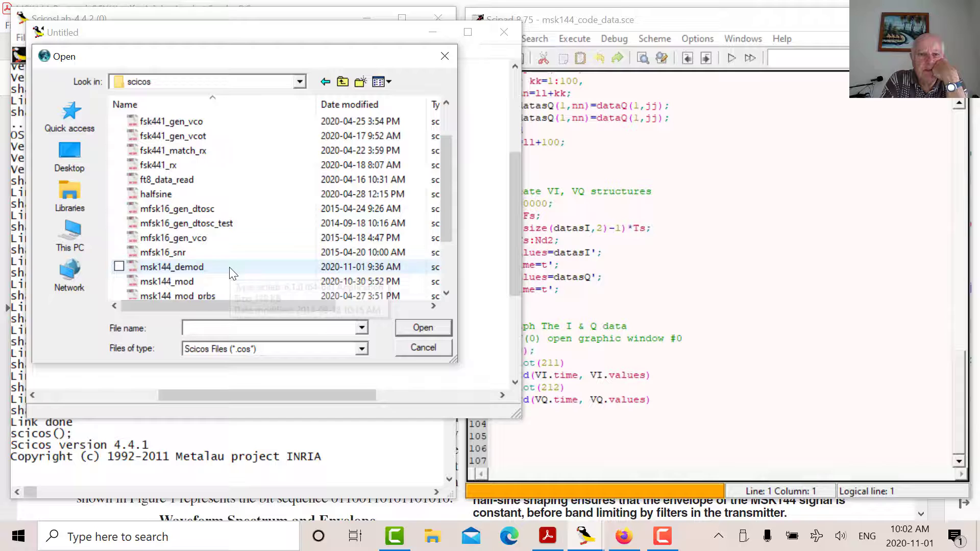
pyautogui.click(213, 281)
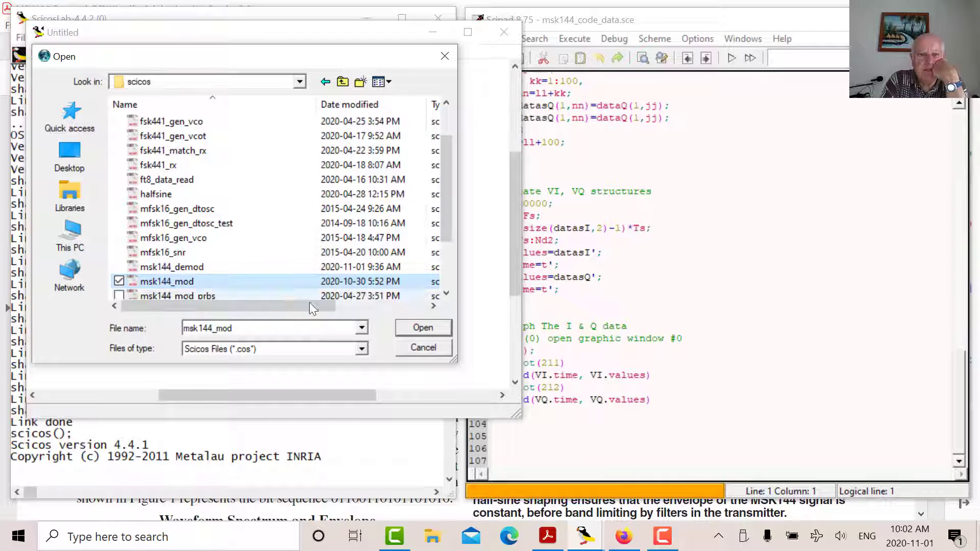
pyautogui.click(423, 328)
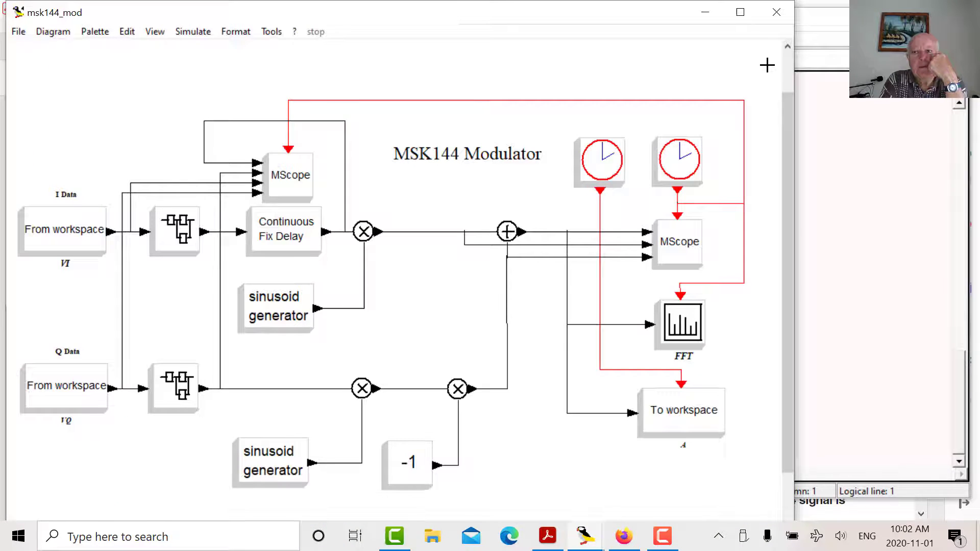
pyautogui.click(740, 12)
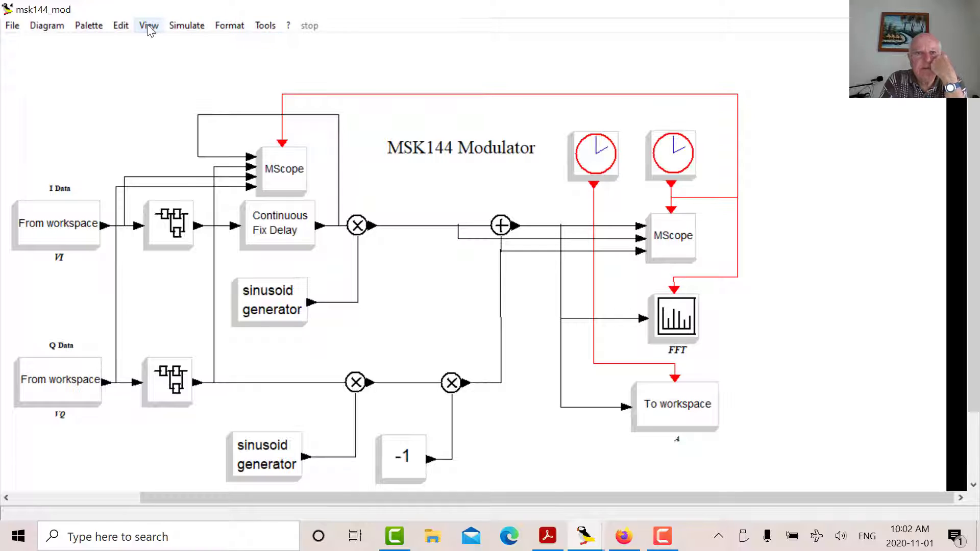
pyautogui.click(148, 25)
pyautogui.click(158, 78)
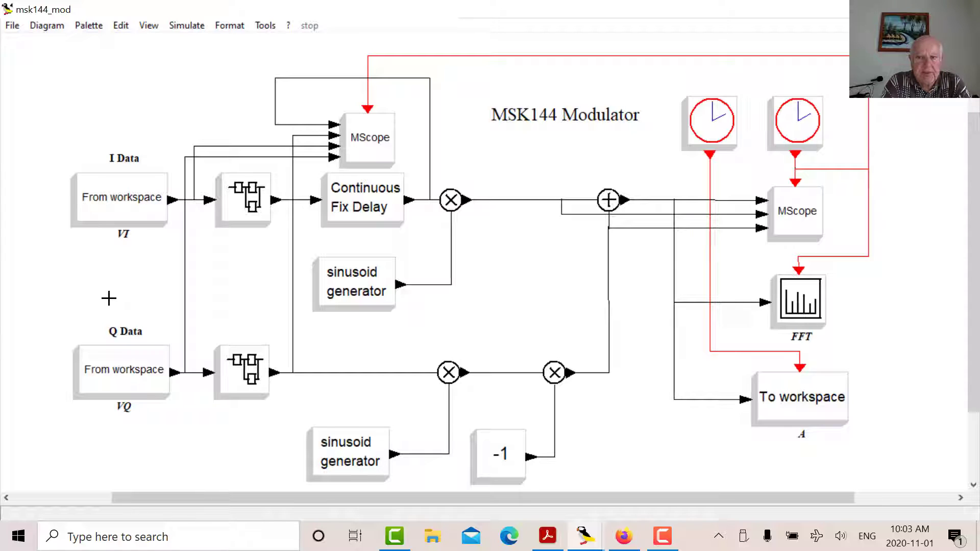
# Step: Run the msk144_mod simulation and acknowledge the continuous-time state notice
pyautogui.click(187, 26)
pyautogui.click(183, 144)
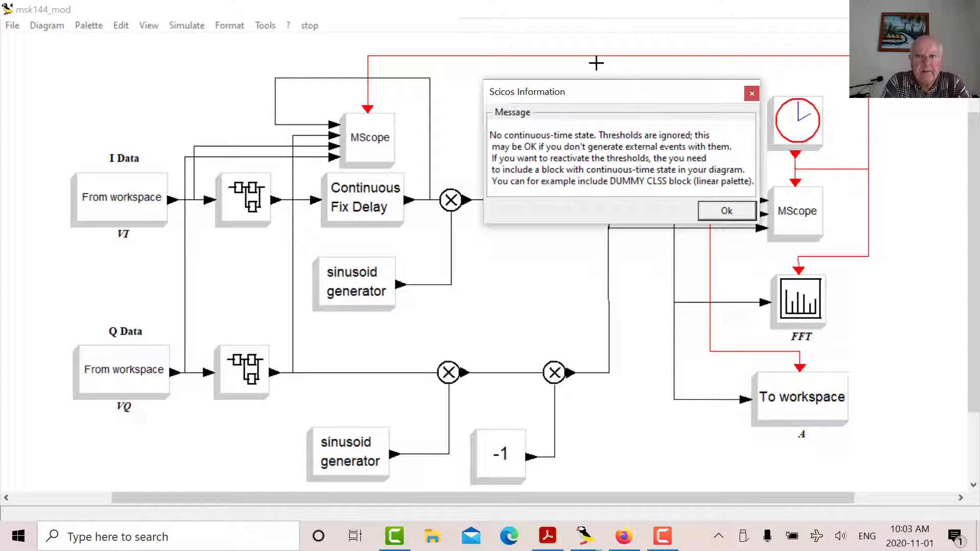
pyautogui.click(726, 211)
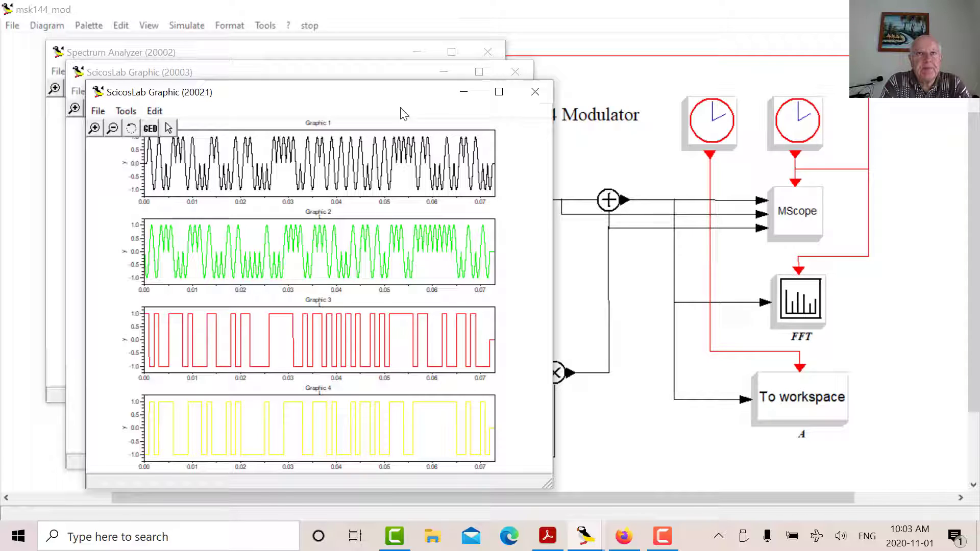
# Step: Maximize the four-trace I/Q scope window, then the three-trace scope window
pyautogui.click(499, 93)
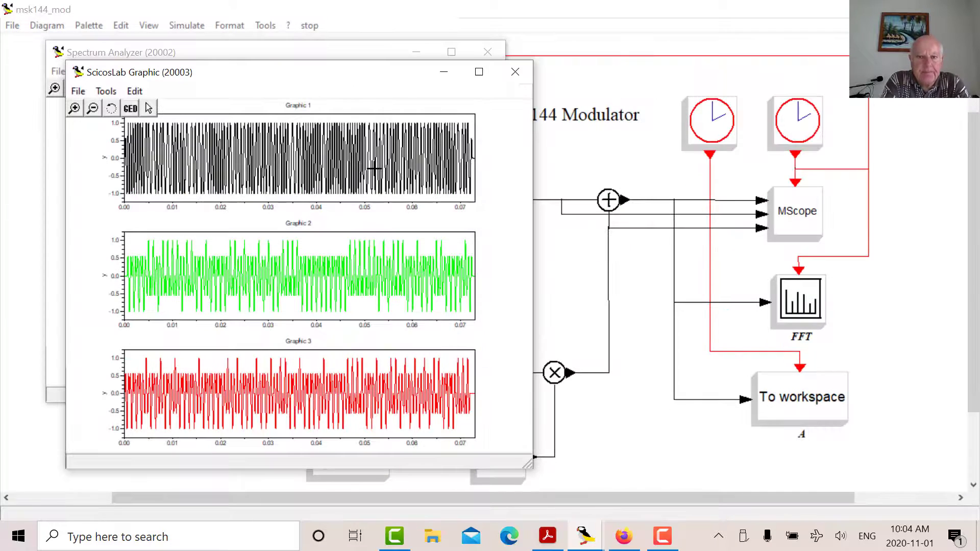
pyautogui.click(479, 72)
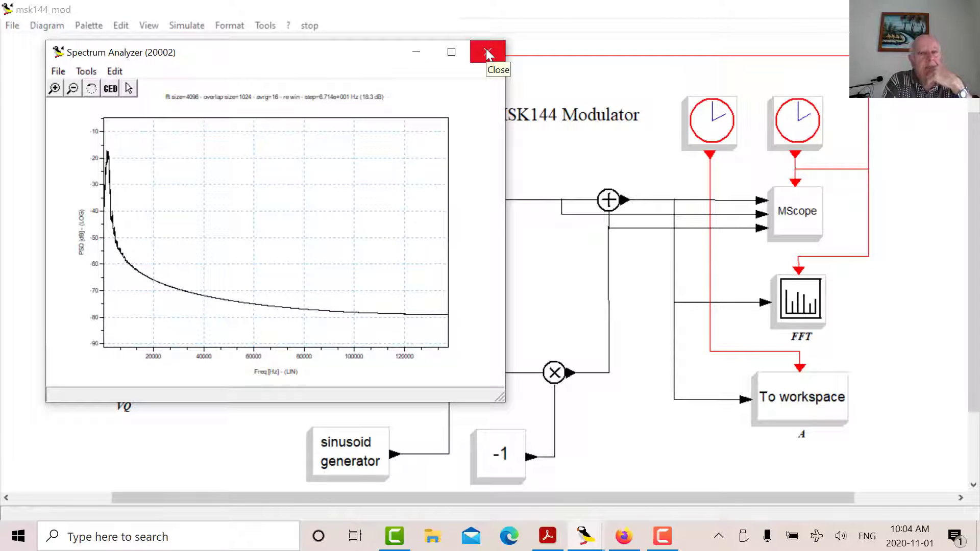
# Step: Maximize the Spectrum Analyzer, zoom onto the 0–12000 Hz peak, then close it
pyautogui.click(458, 50)
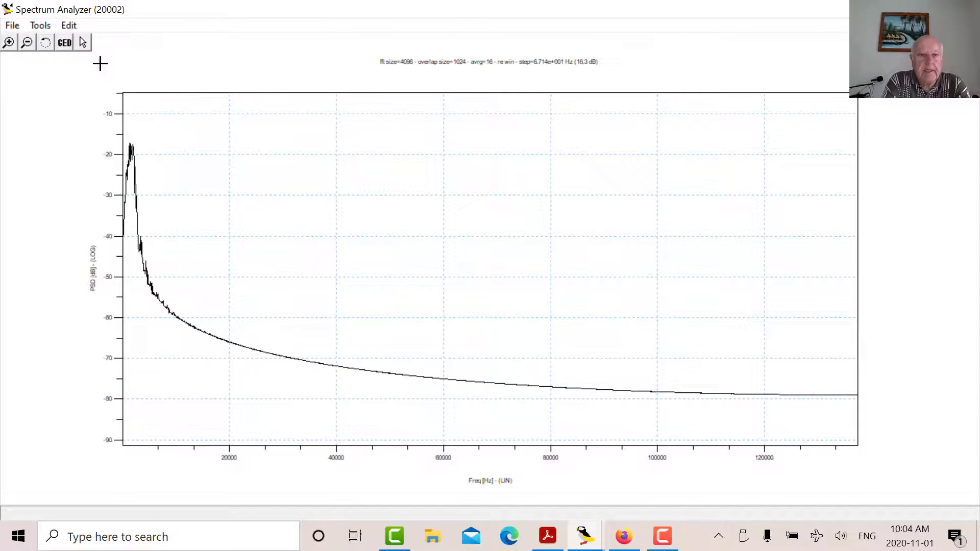
pyautogui.click(9, 45)
pyautogui.moveTo(84, 77); pyautogui.dragTo(179, 477)
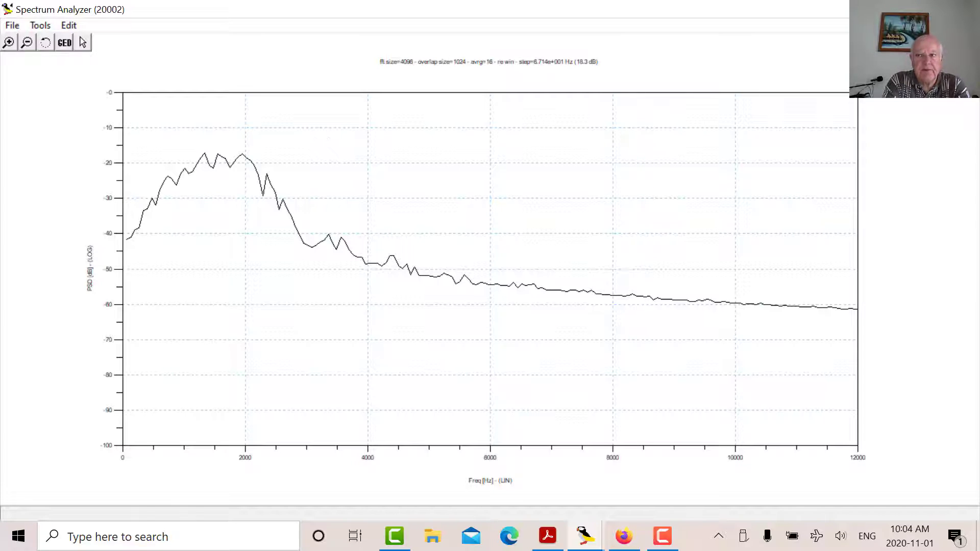
pyautogui.click(969, 9)
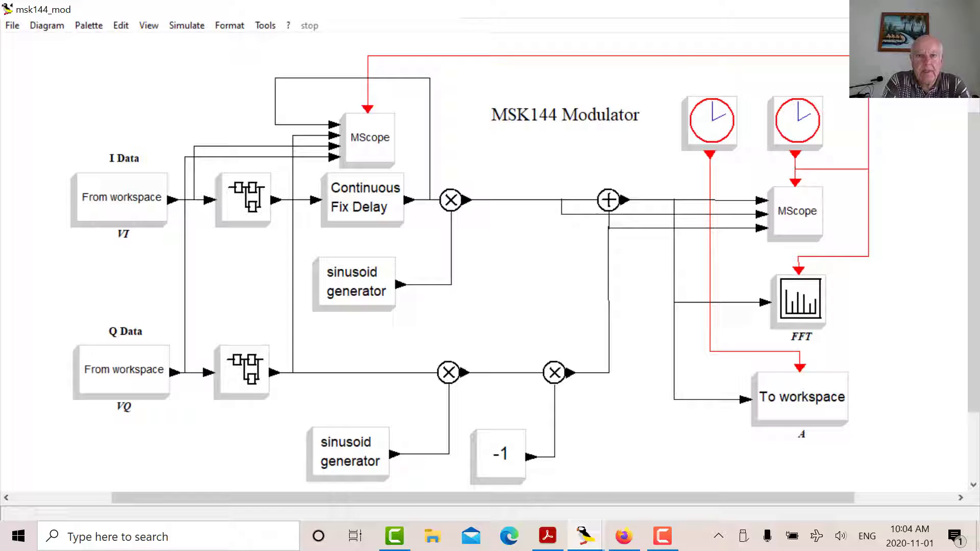
# Step: Open the msk144_demod diagram from the scicos folder via File > Open
pyautogui.click(12, 26)
pyautogui.click(31, 59)
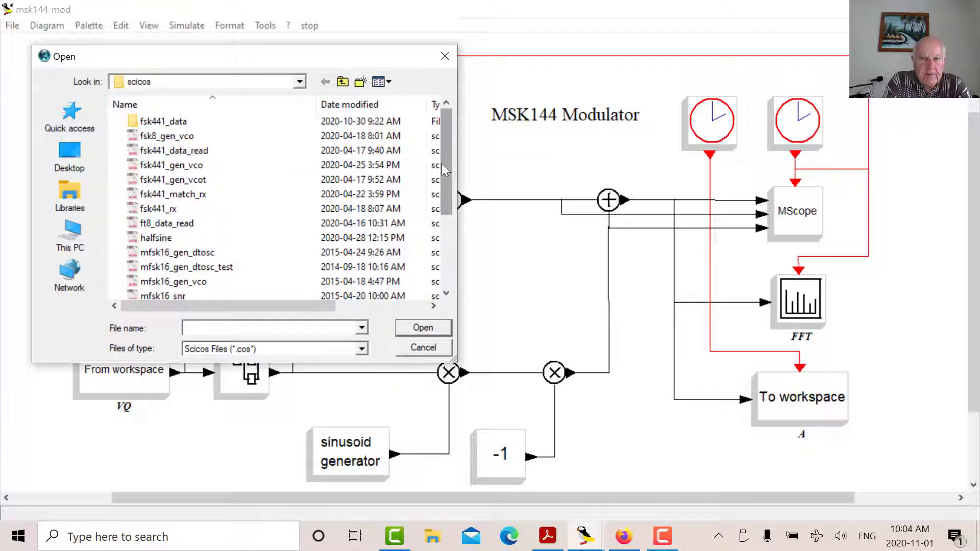
pyautogui.moveTo(442, 164); pyautogui.dragTo(442, 235)
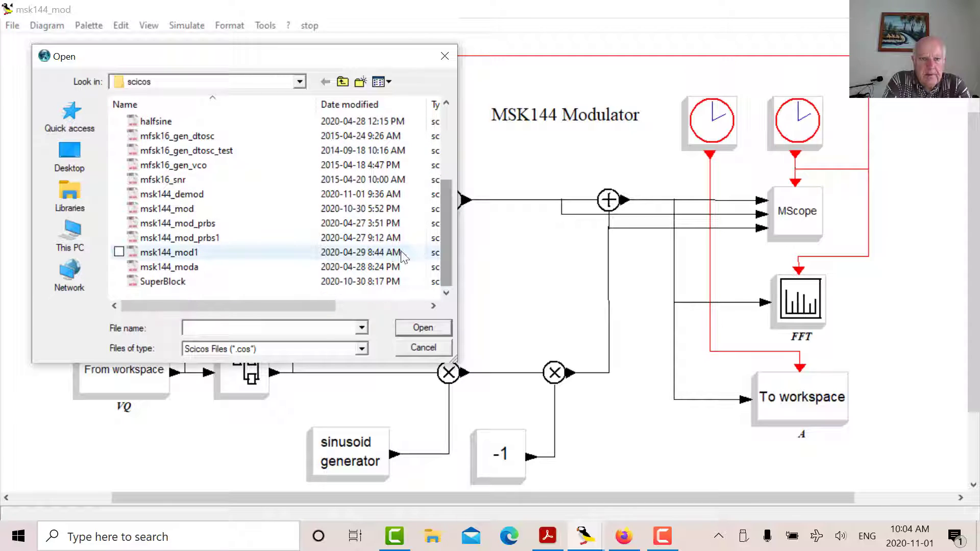
pyautogui.click(194, 196)
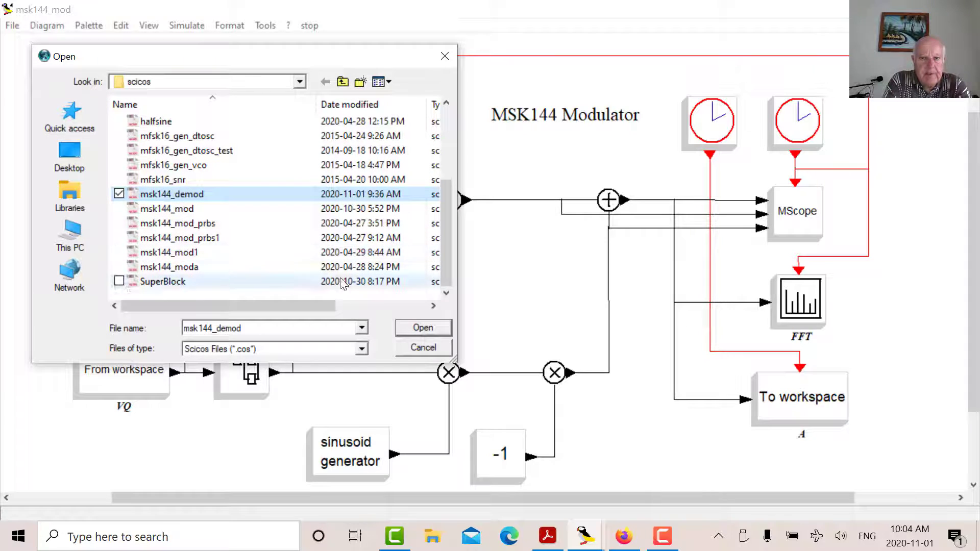
pyautogui.click(413, 330)
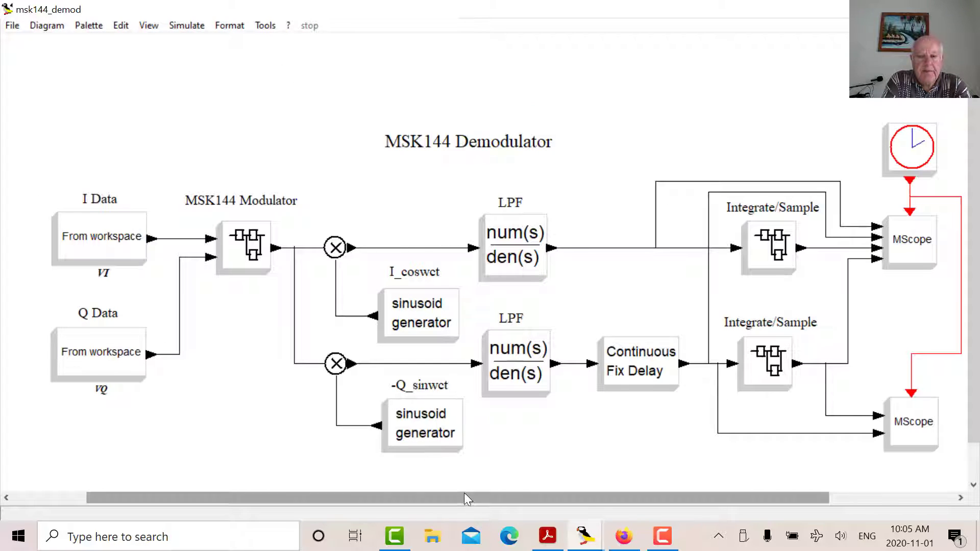
pyautogui.moveTo(464, 492); pyautogui.dragTo(481, 492)
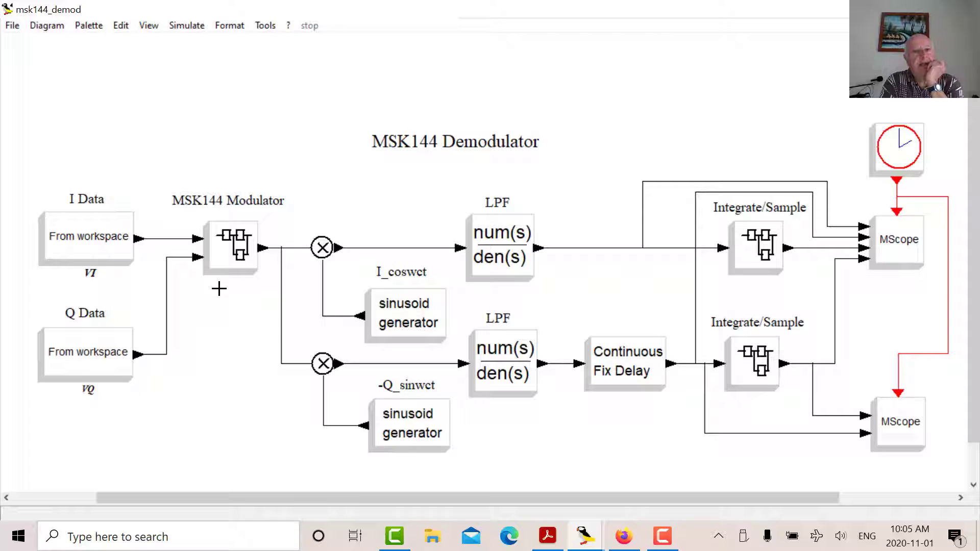
pyautogui.doubleClick(220, 259)
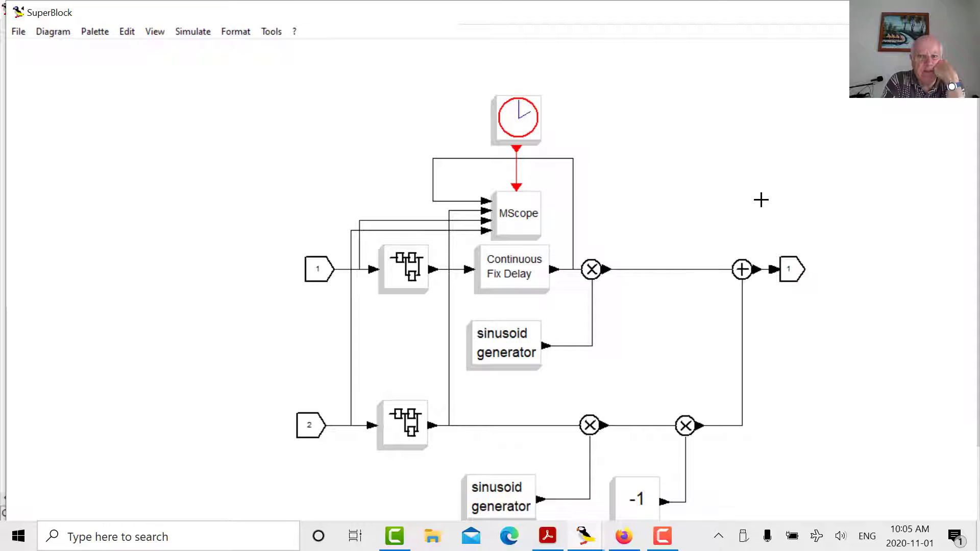
pyautogui.hotkey('ctrl', 'w')
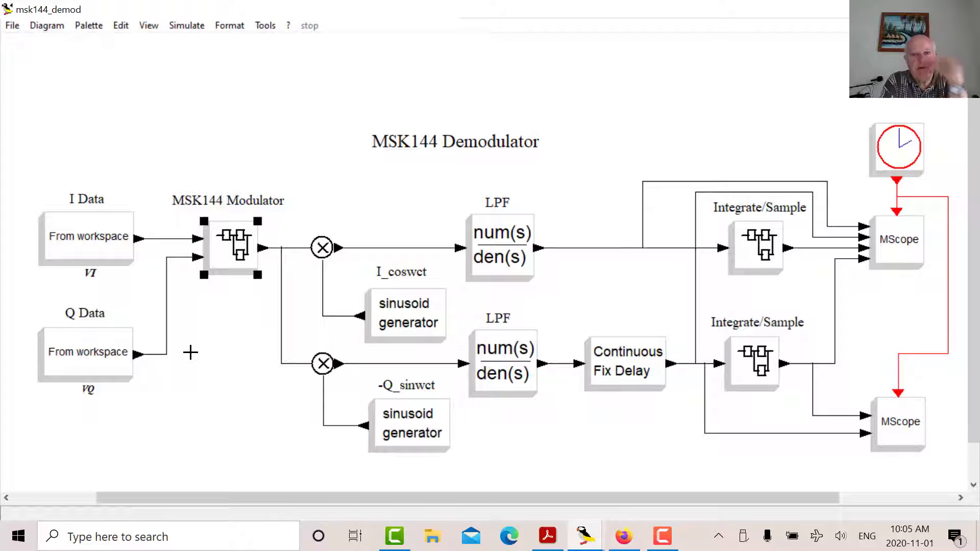
pyautogui.click(190, 353)
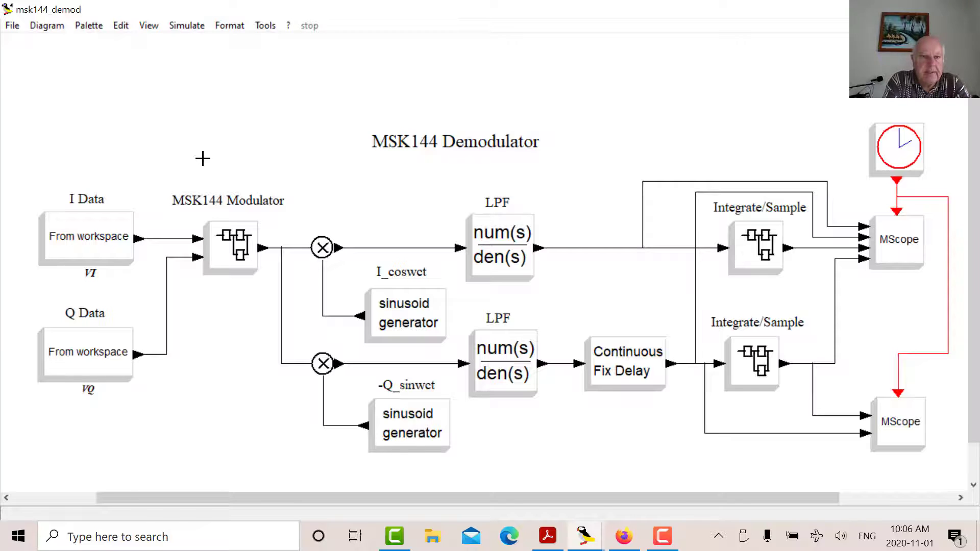
# Step: Run the demodulator simulation, placing the modulator scope left and demodulator scope right
pyautogui.click(183, 26)
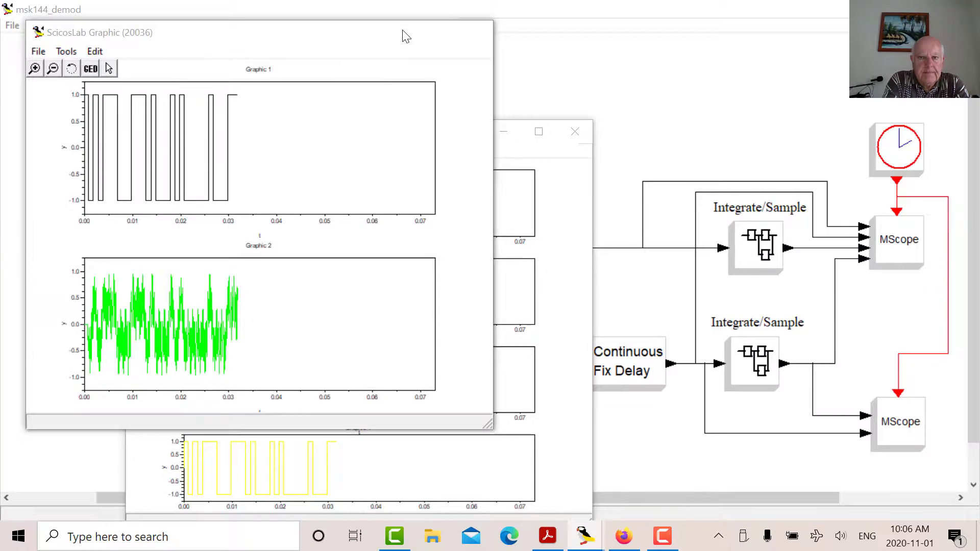
pyautogui.click(516, 148)
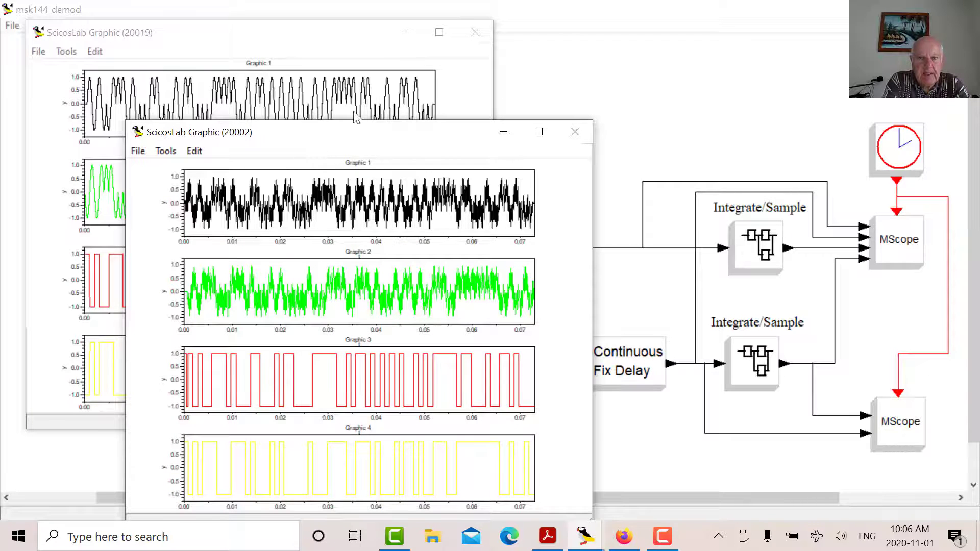
pyautogui.moveTo(351, 48); pyautogui.dragTo(335, 63)
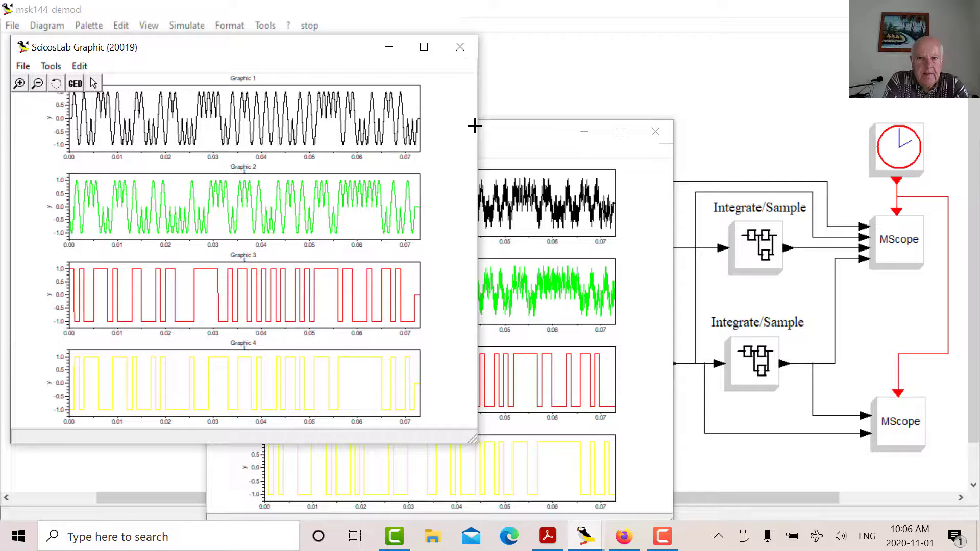
pyautogui.moveTo(504, 136); pyautogui.dragTo(785, 58)
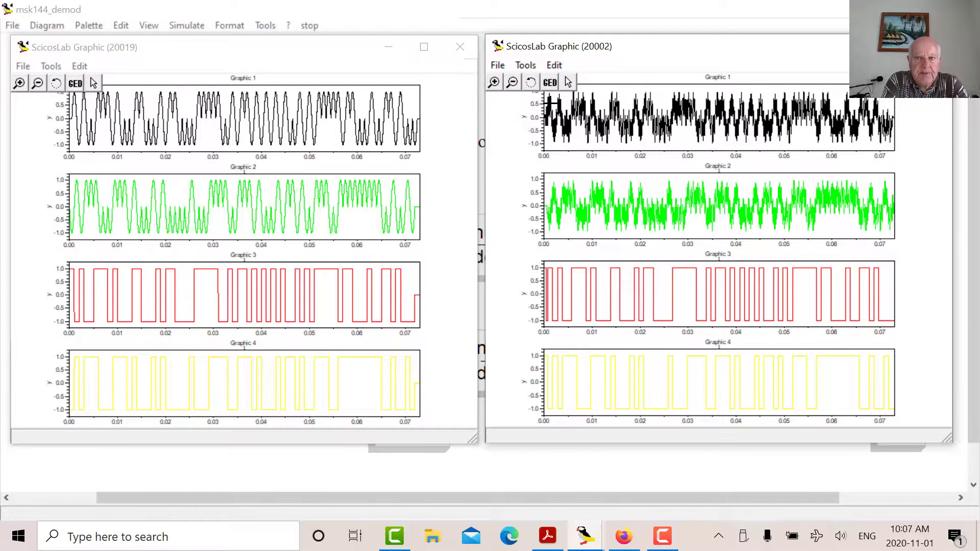
# Step: Minimize both scopes, restore and maximize Graphic 20036, then return to the diagram
pyautogui.click(389, 51)
pyautogui.click(894, 46)
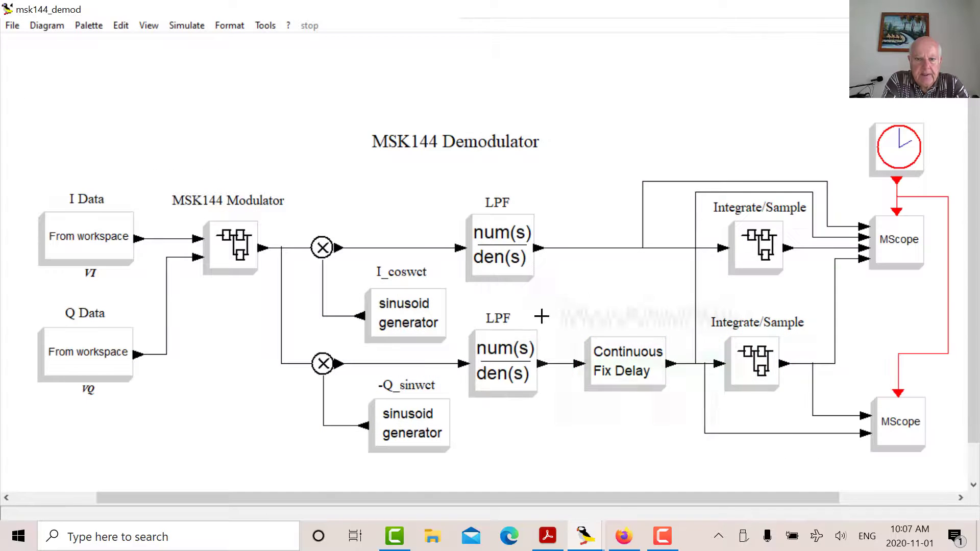
pyautogui.moveTo(587, 521)
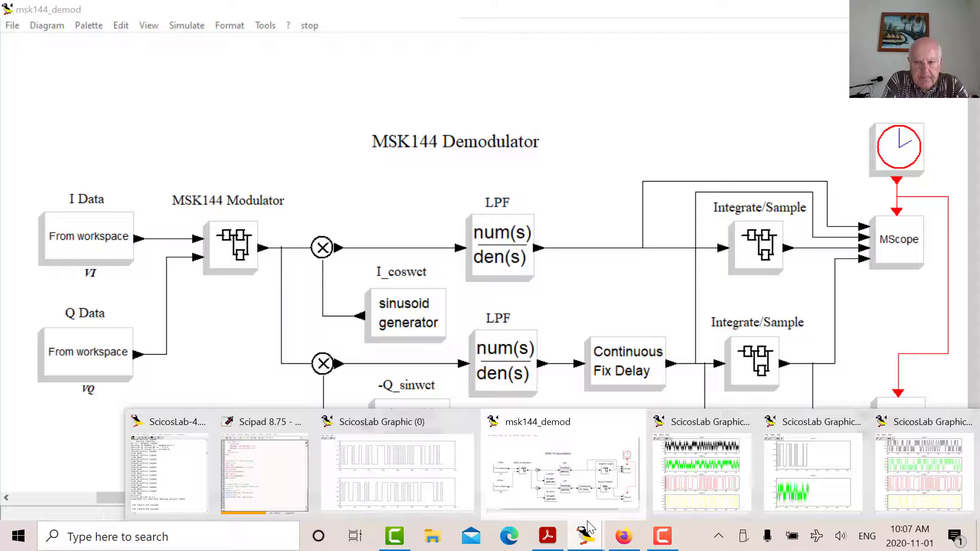
pyautogui.click(825, 469)
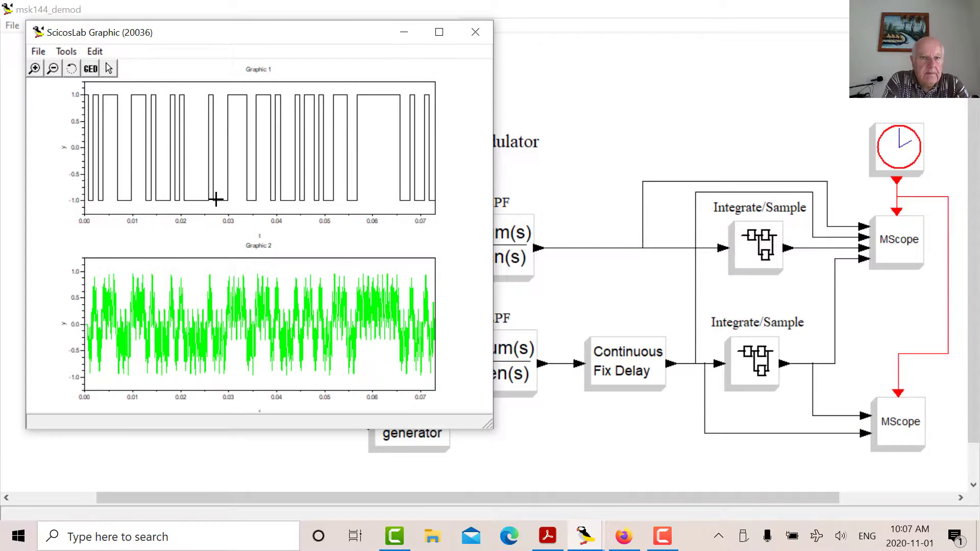
pyautogui.click(439, 32)
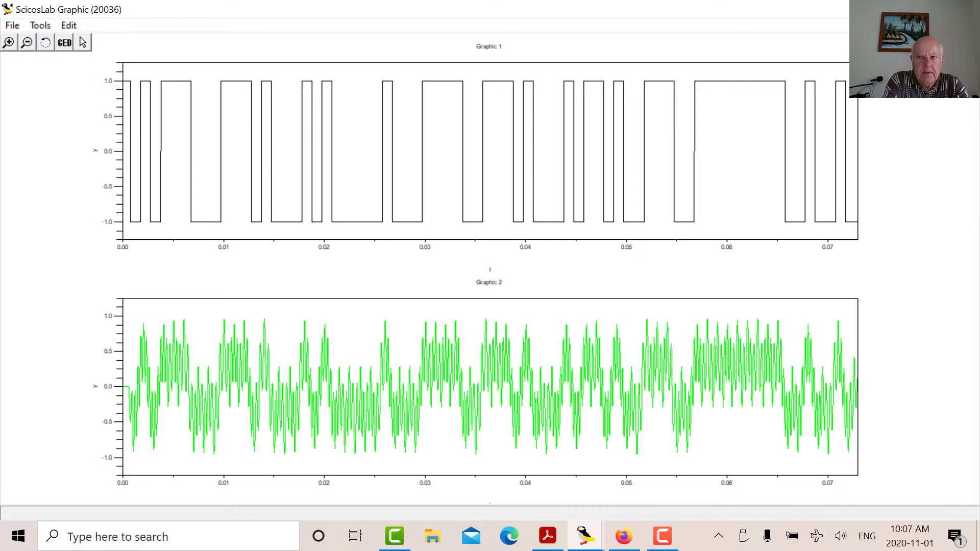
pyautogui.hotkey('alt', 'Tab')
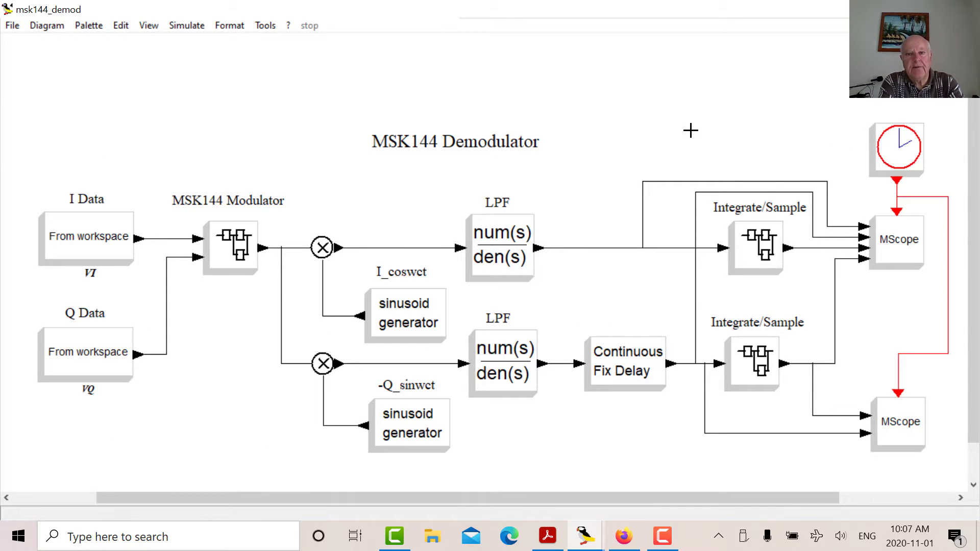